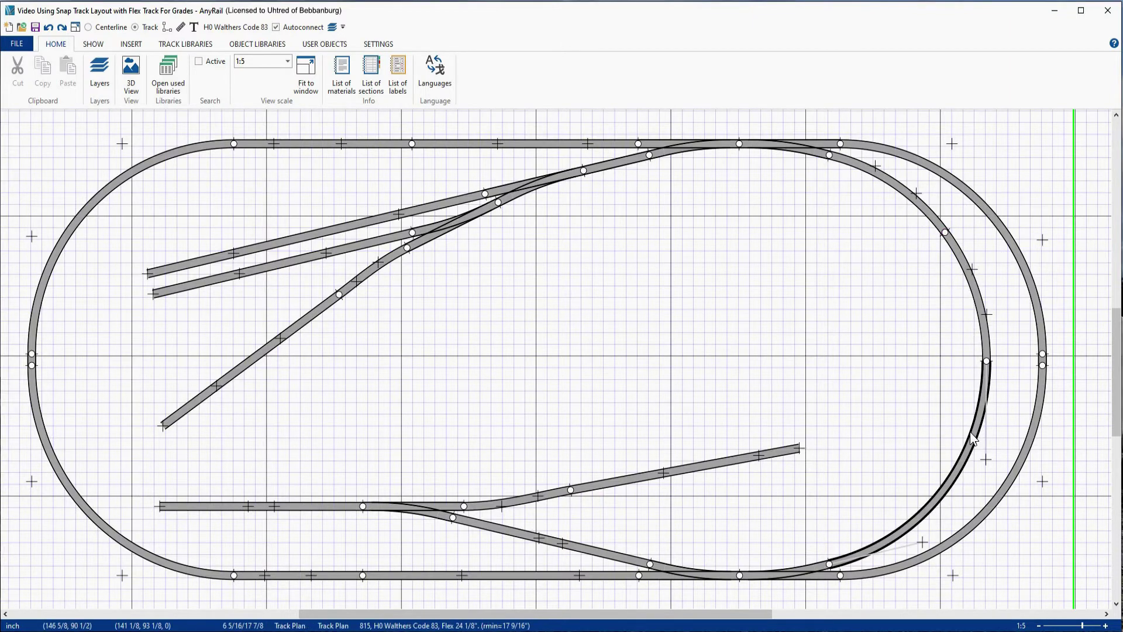
# Cut the inner right curved flex track and the lower inner flex track at the chosen points.
pyautogui.rightClick(971, 438)
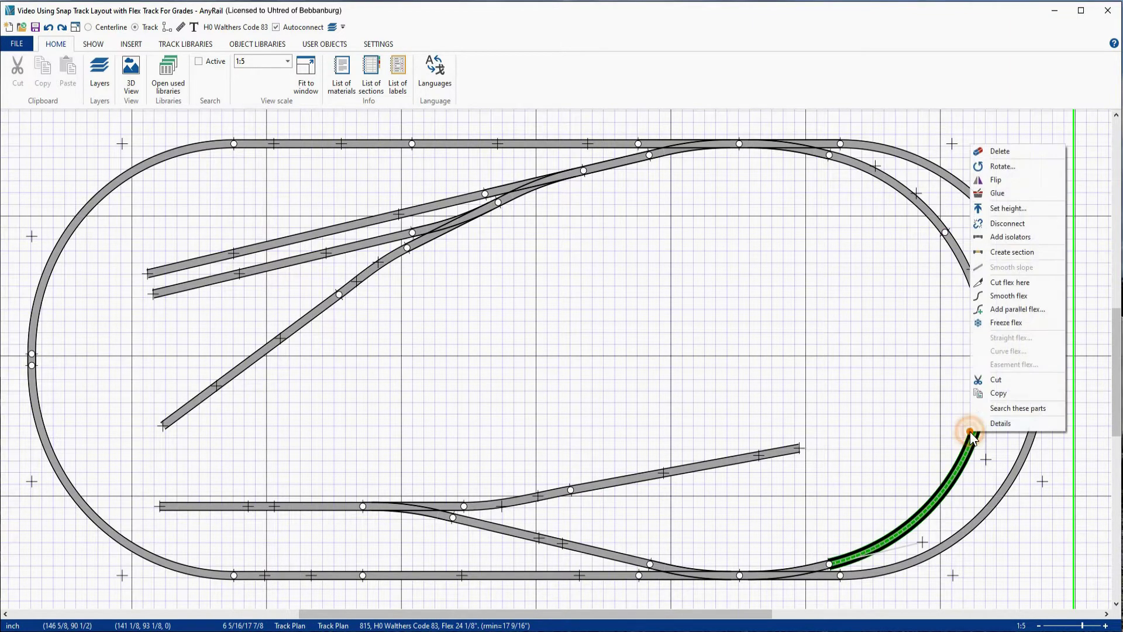
pyautogui.click(998, 284)
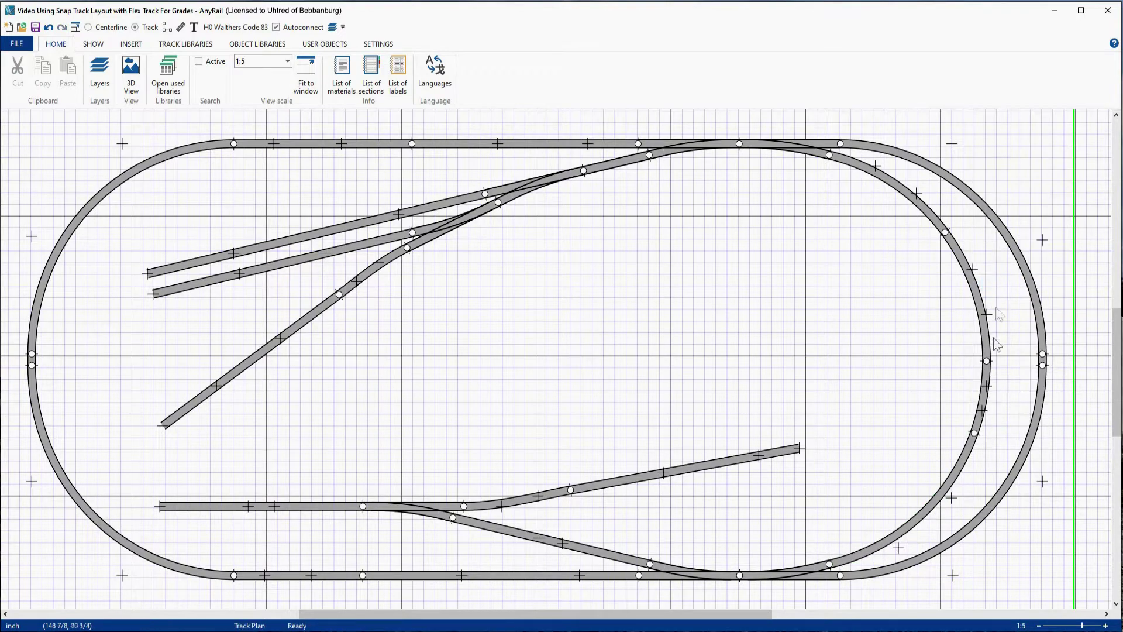
pyautogui.rightClick(886, 547)
pyautogui.click(917, 388)
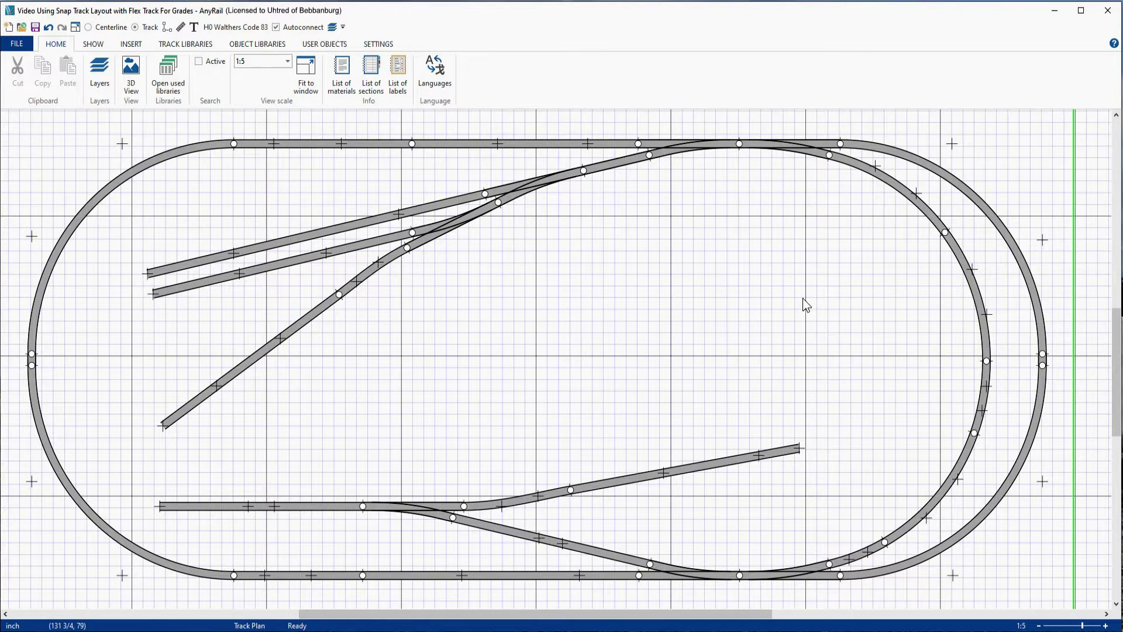
# Turn on slope percentage and height labels for the track plan.
pyautogui.click(94, 47)
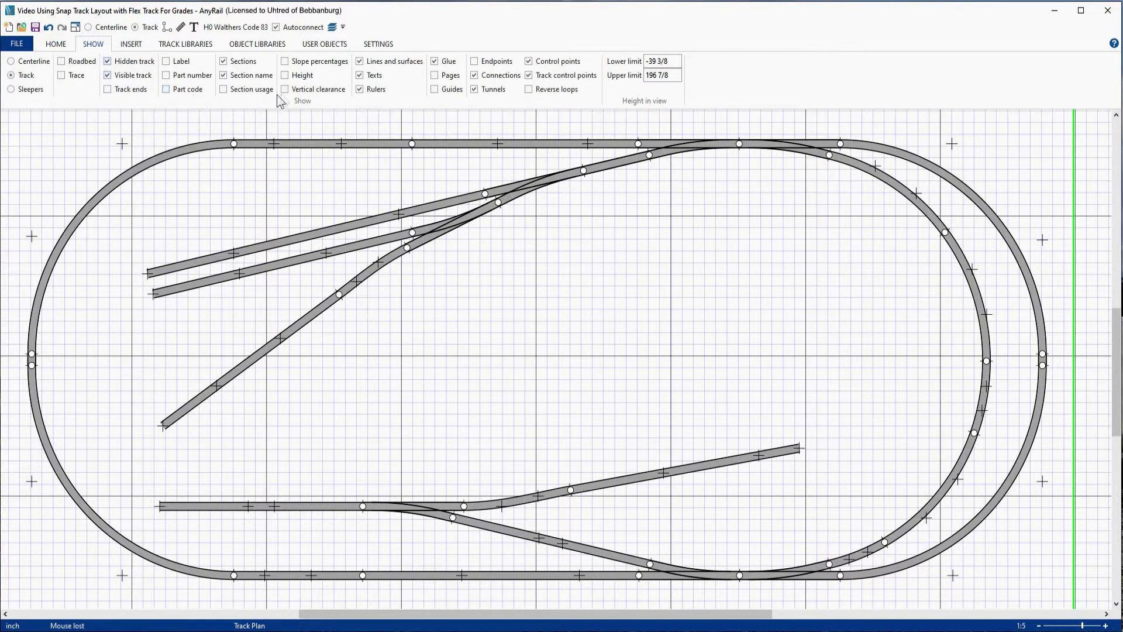
pyautogui.click(287, 62)
pyautogui.click(285, 75)
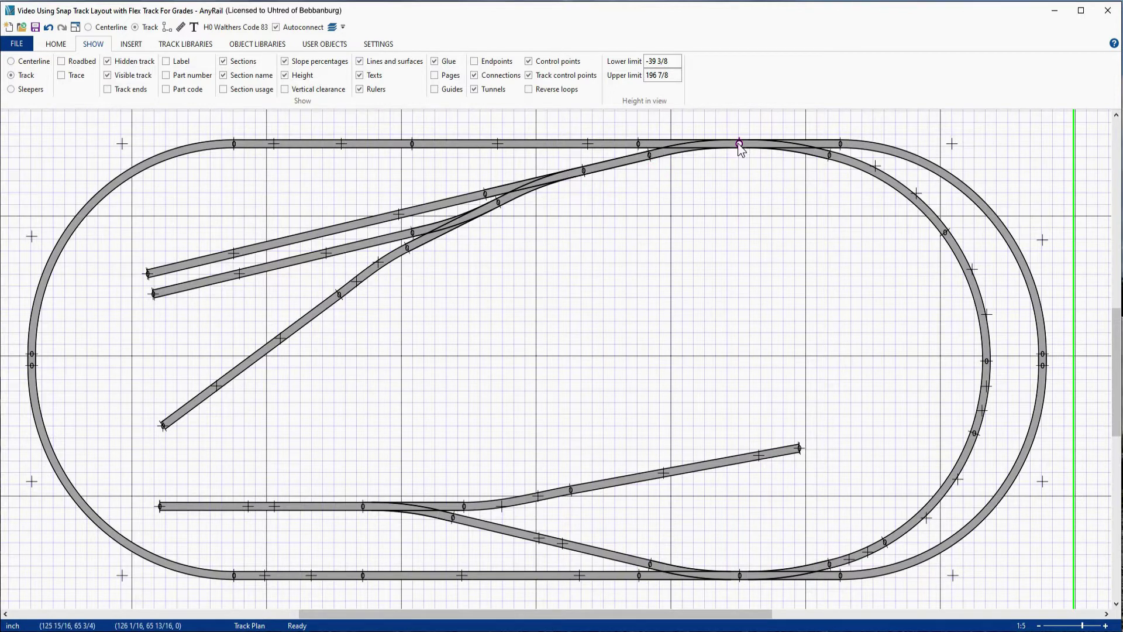
pyautogui.rightClick(739, 144)
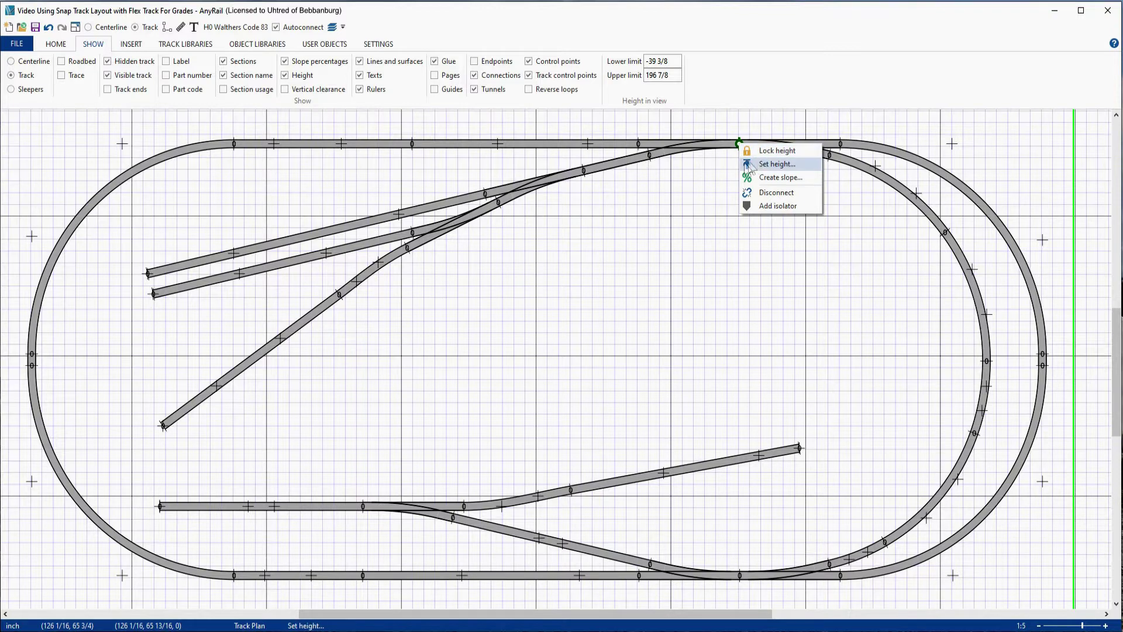
pyautogui.click(712, 183)
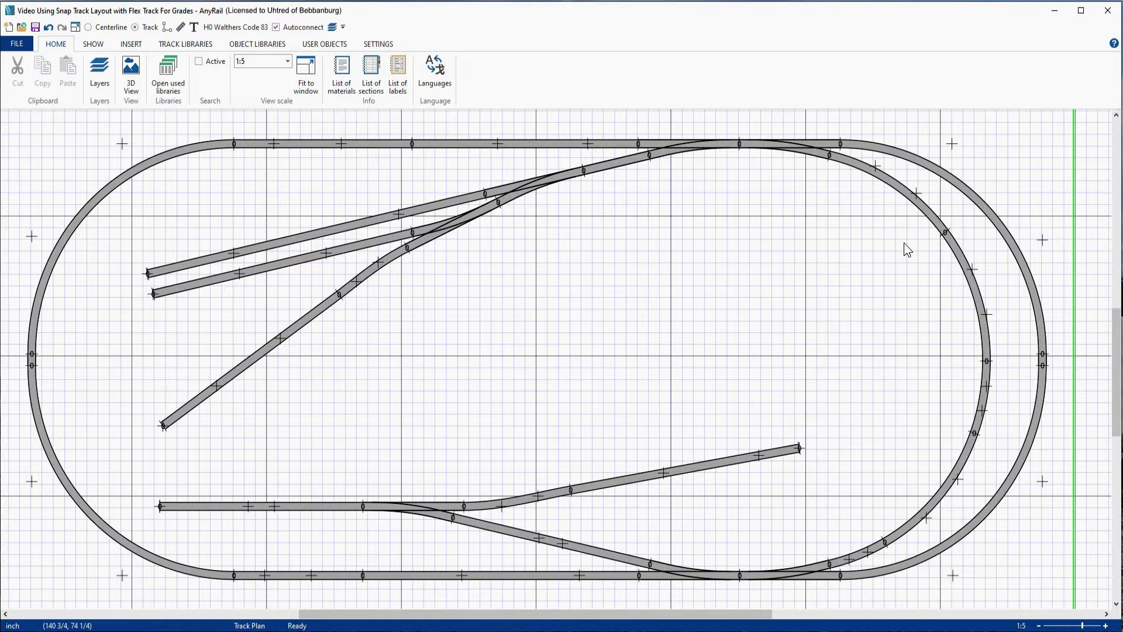
# Set the bottom turnout's height to 2.
pyautogui.rightClick(785, 581)
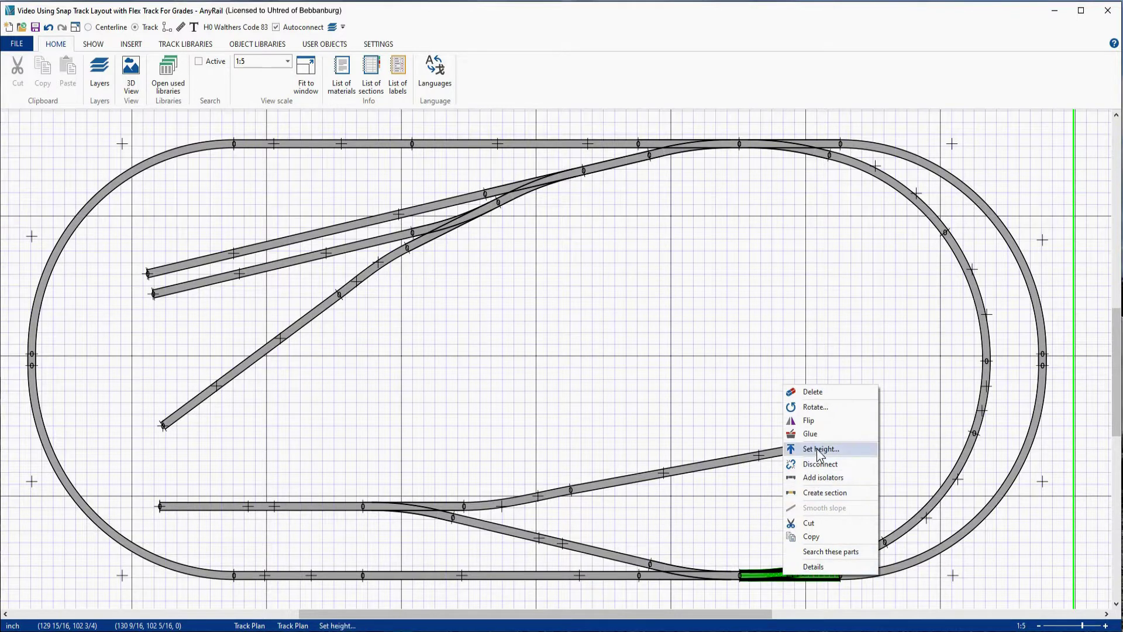
pyautogui.click(818, 449)
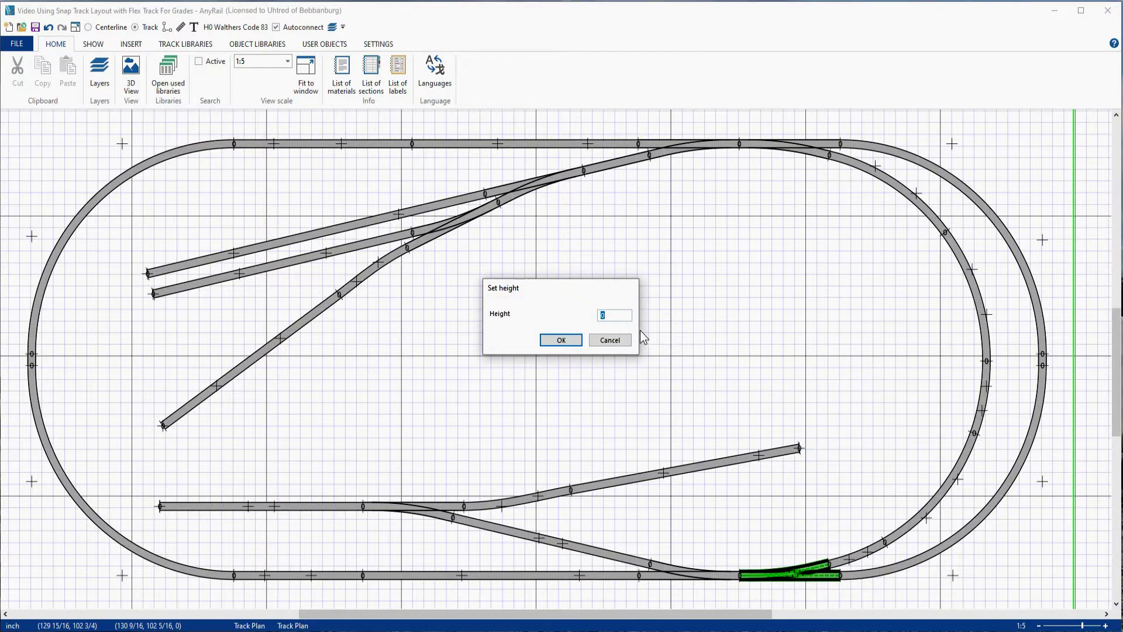
pyautogui.write('2')
pyautogui.press('Return')
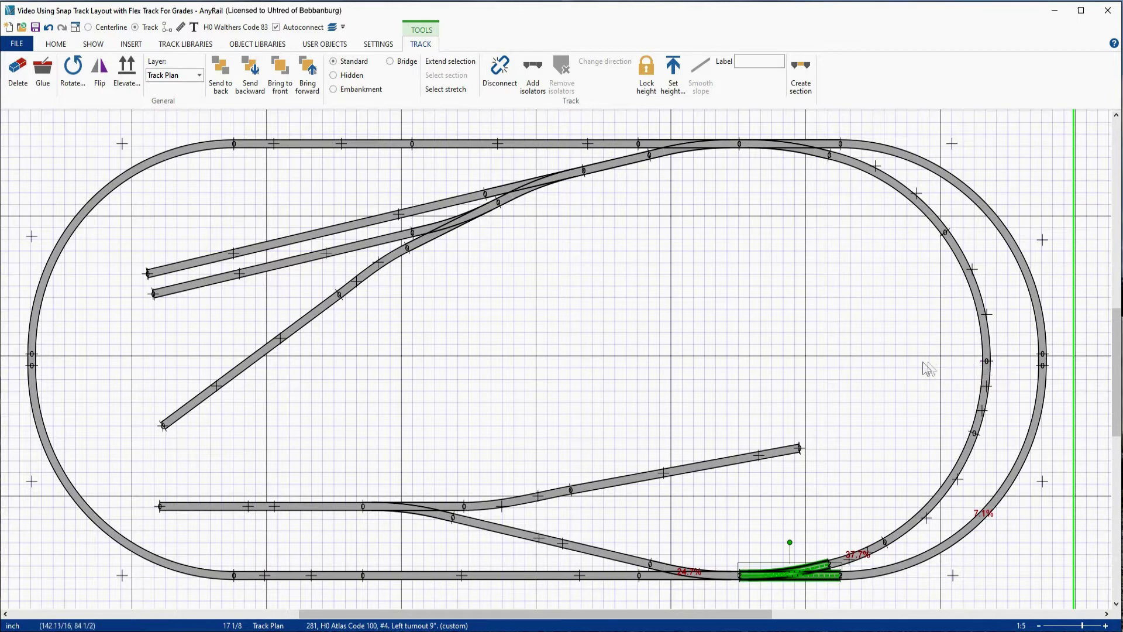
# Set the inner curve's middle joint height to 1.
pyautogui.rightClick(987, 361)
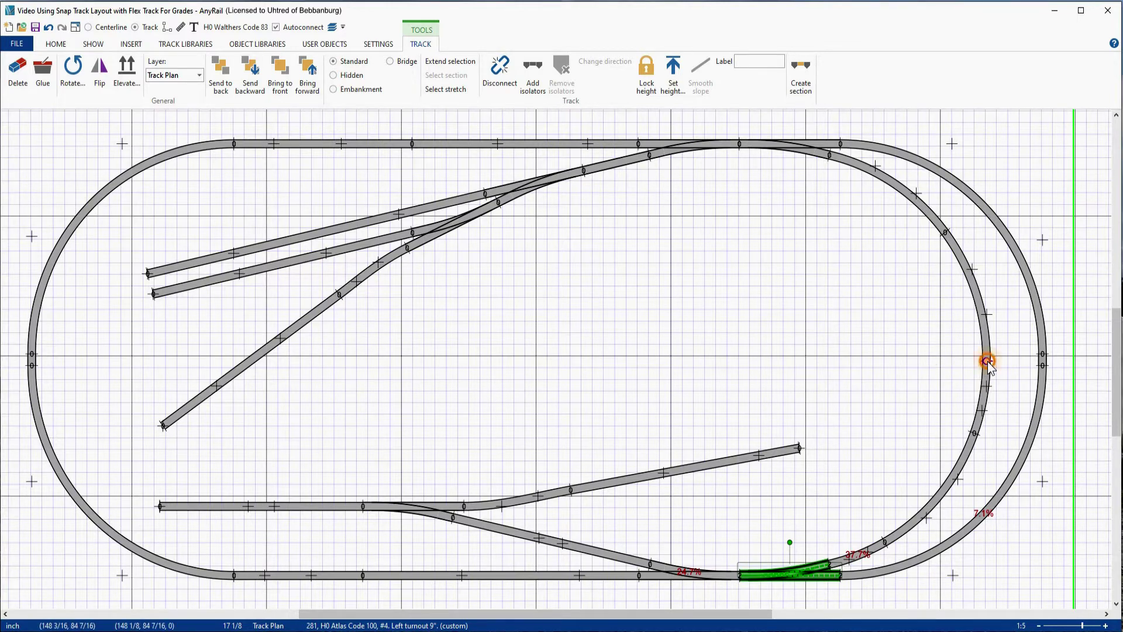
pyautogui.click(1013, 384)
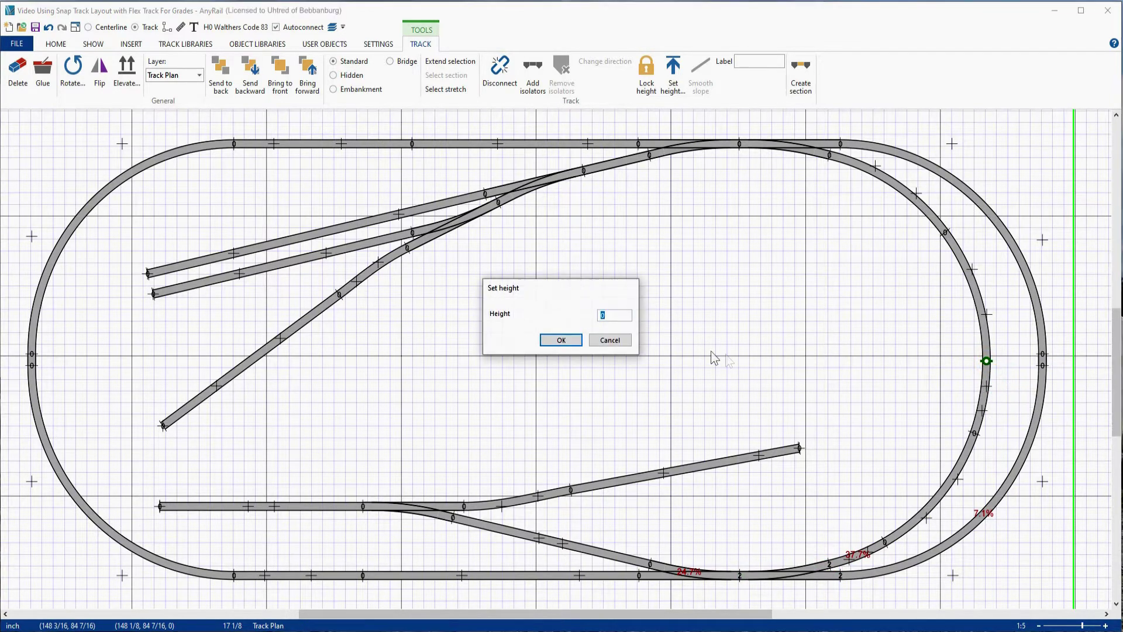
pyautogui.write('1')
pyautogui.press('Return')
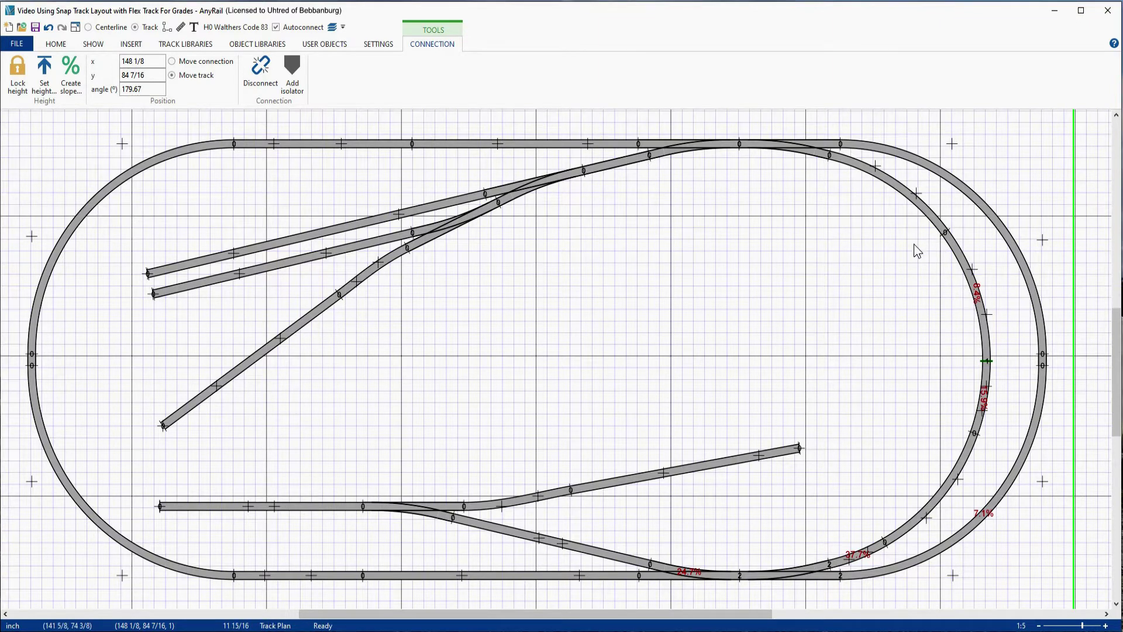
# Set the upper-right inner joint's height to 1/2.
pyautogui.rightClick(945, 234)
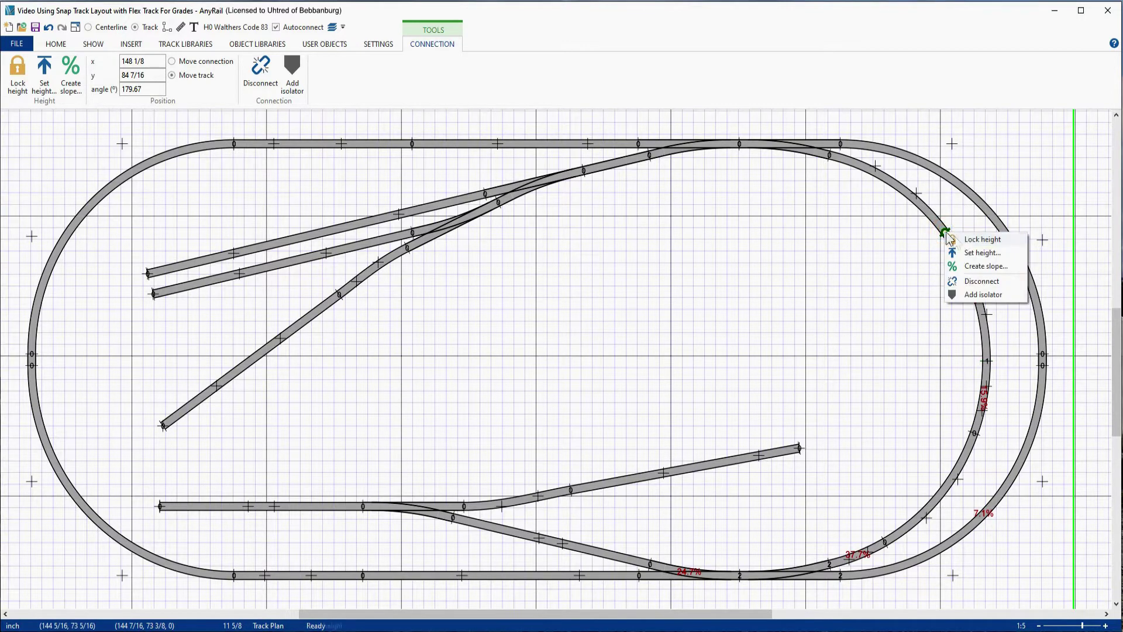
pyautogui.click(962, 255)
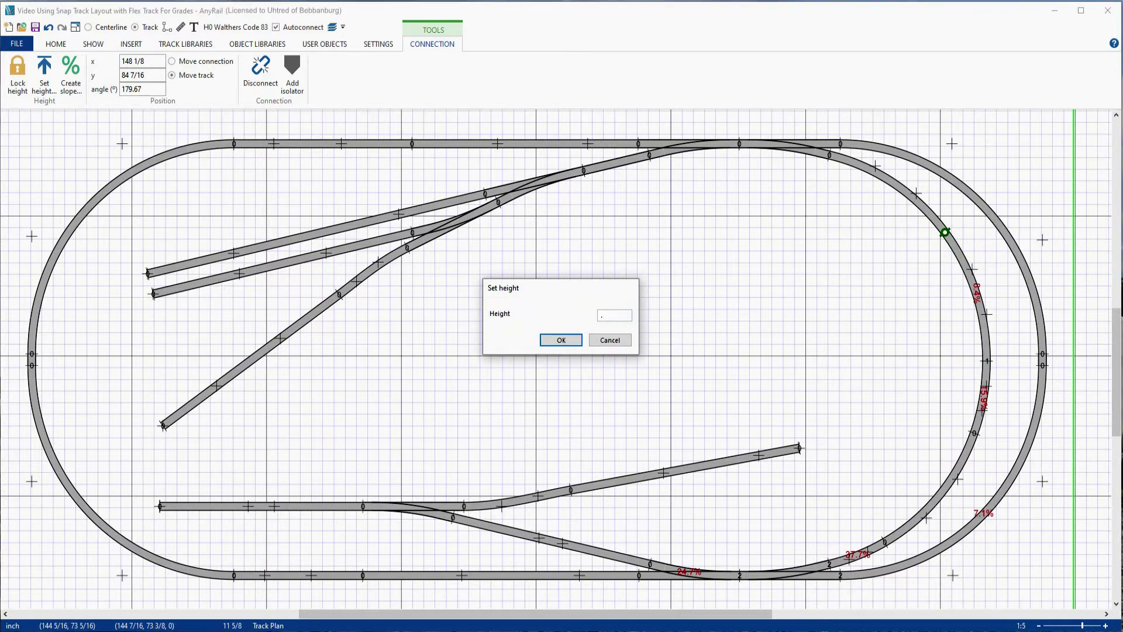
pyautogui.press('Return')
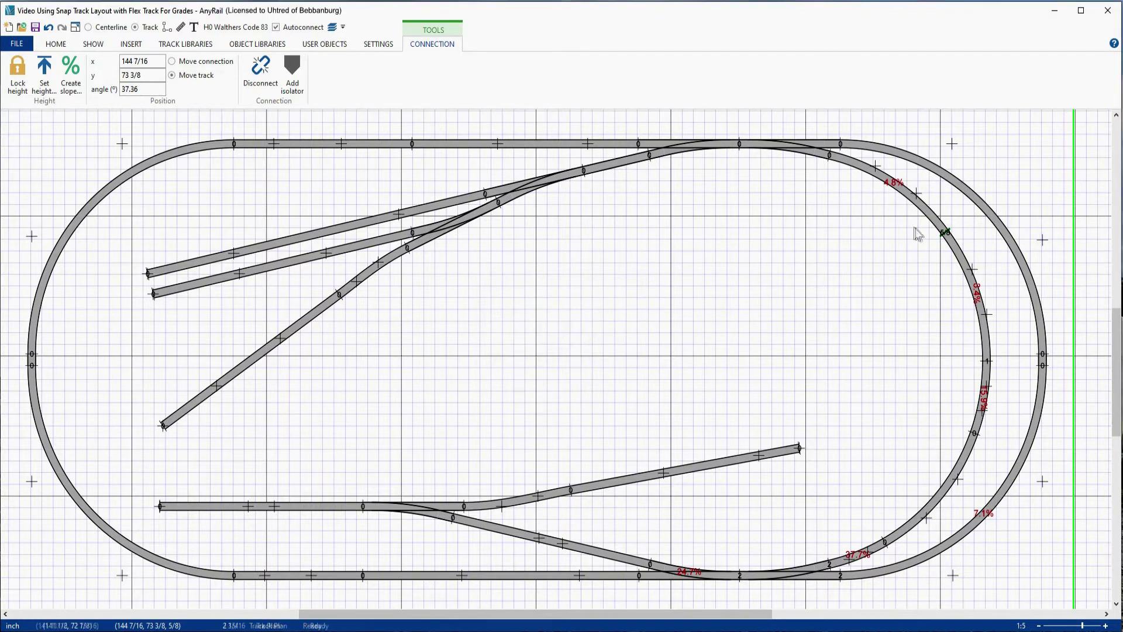
pyautogui.rightClick(944, 233)
pyautogui.click(977, 253)
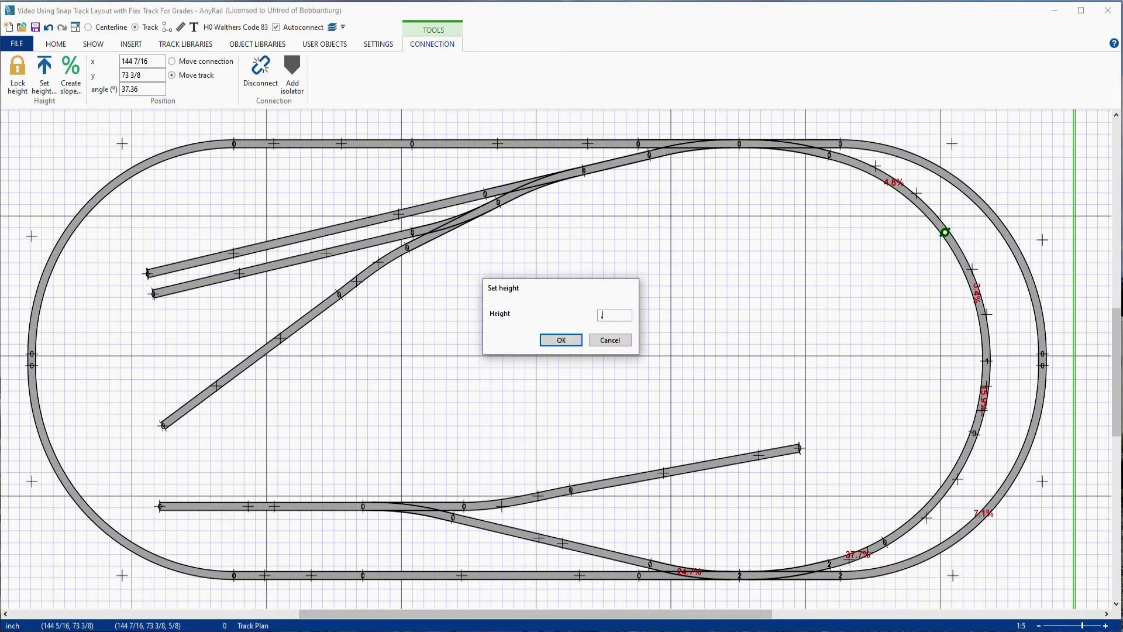
pyautogui.click(560, 340)
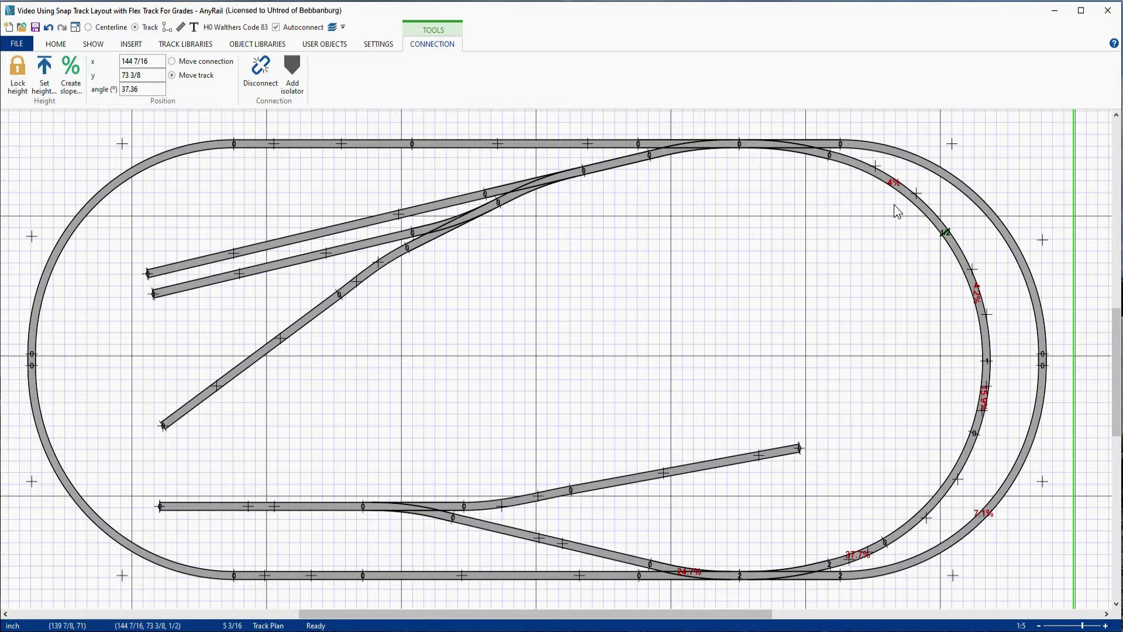
pyautogui.rightClick(944, 232)
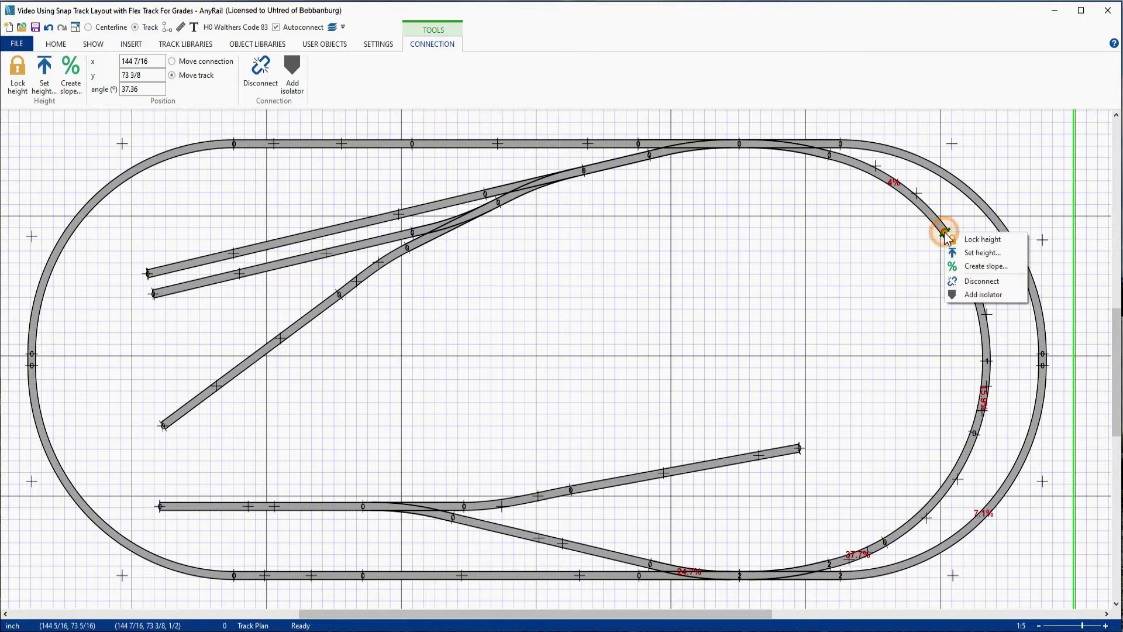
pyautogui.click(974, 253)
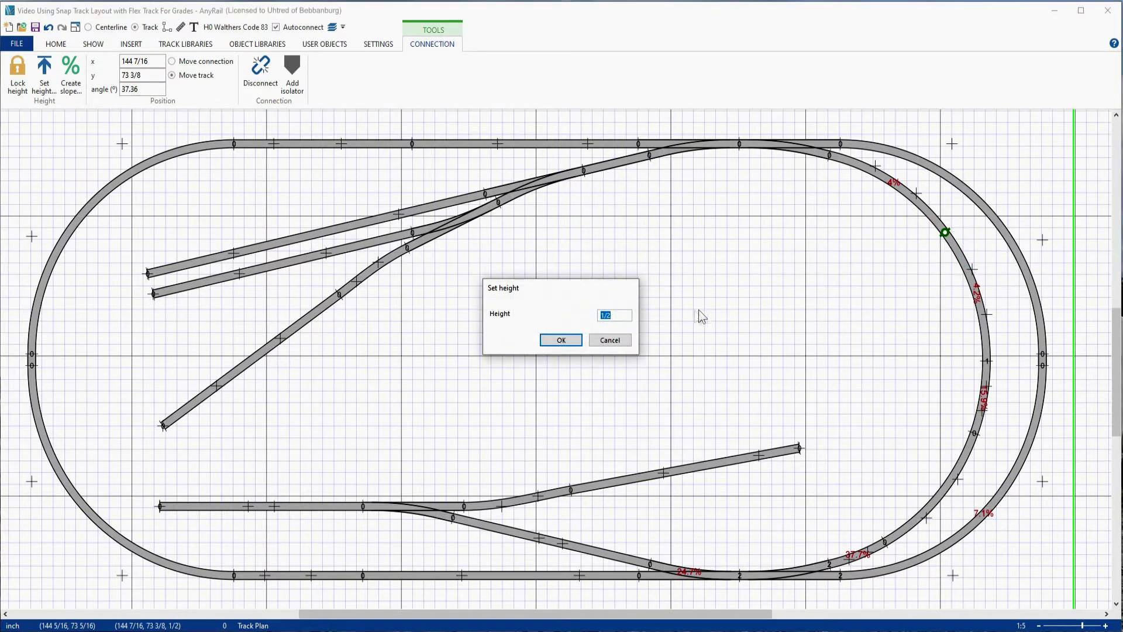
pyautogui.write('.45')
pyautogui.click(562, 341)
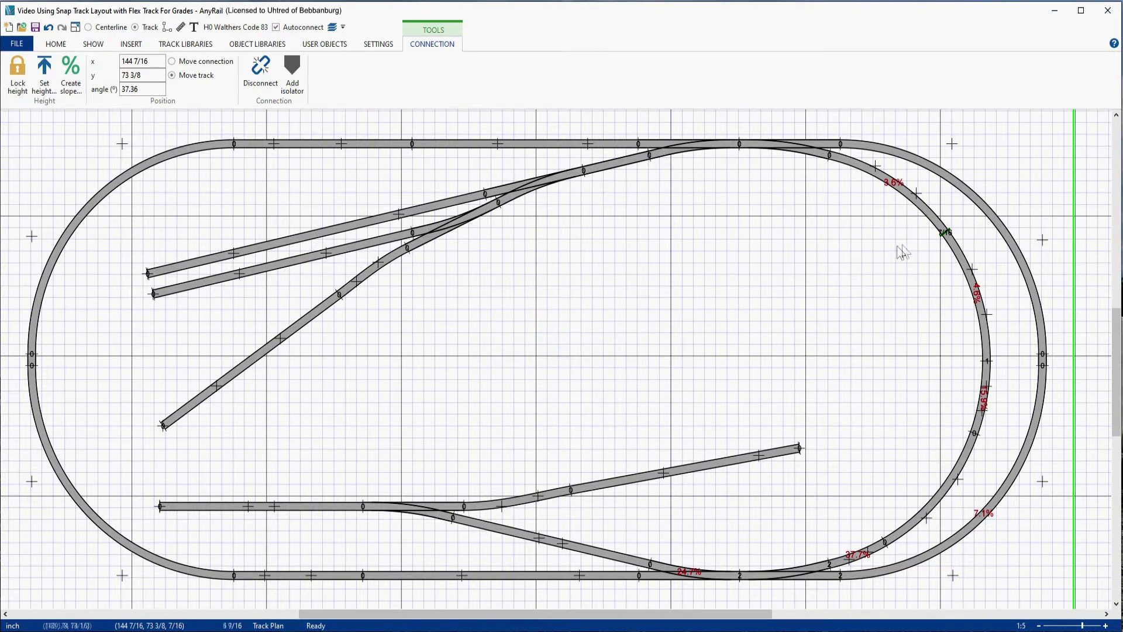
pyautogui.rightClick(944, 235)
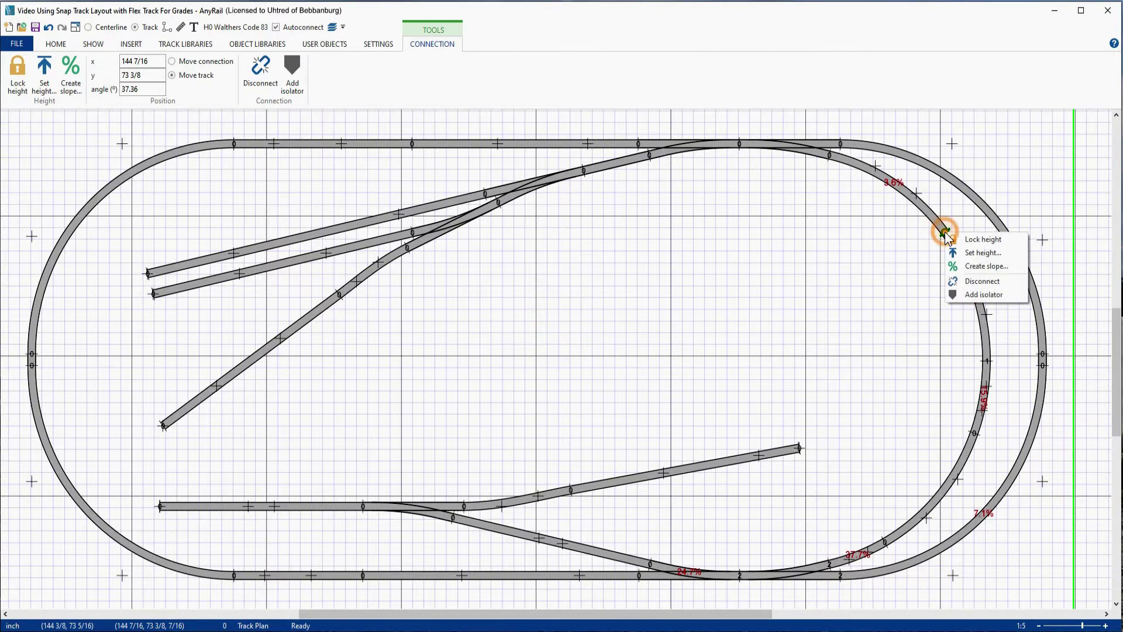
pyautogui.click(962, 258)
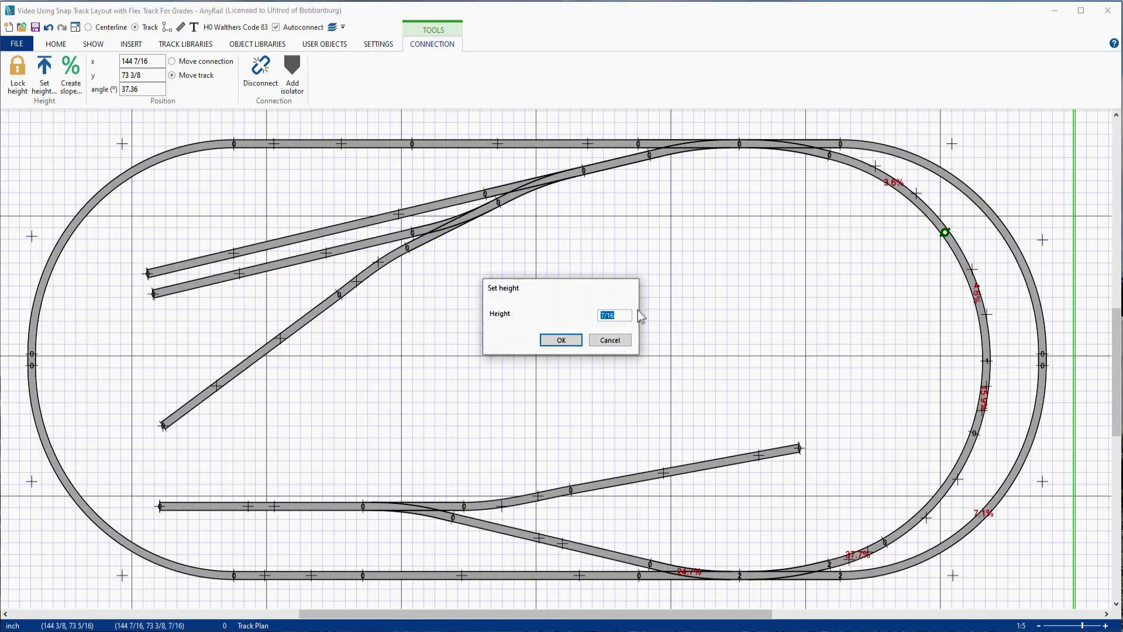
pyautogui.write('1')
pyautogui.click(565, 342)
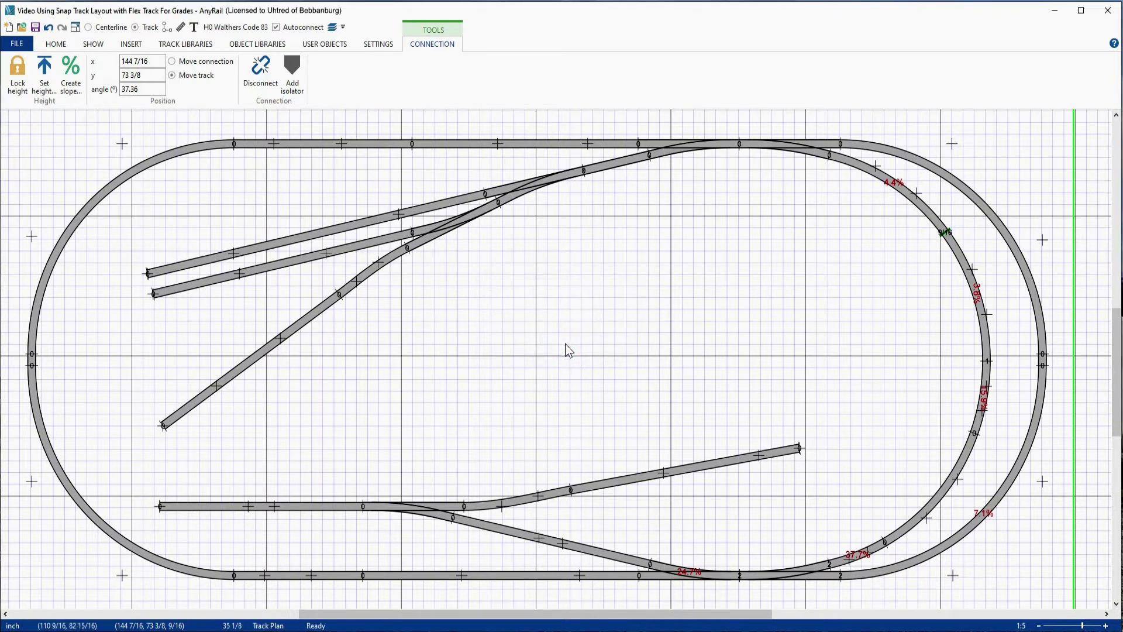
pyautogui.rightClick(944, 233)
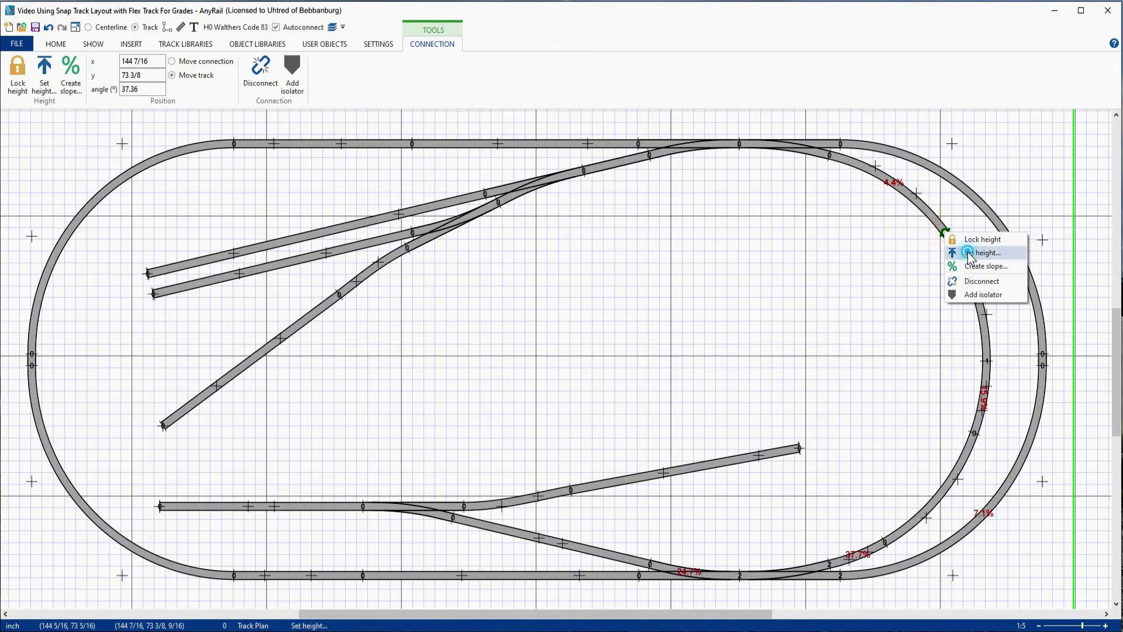
pyautogui.click(954, 253)
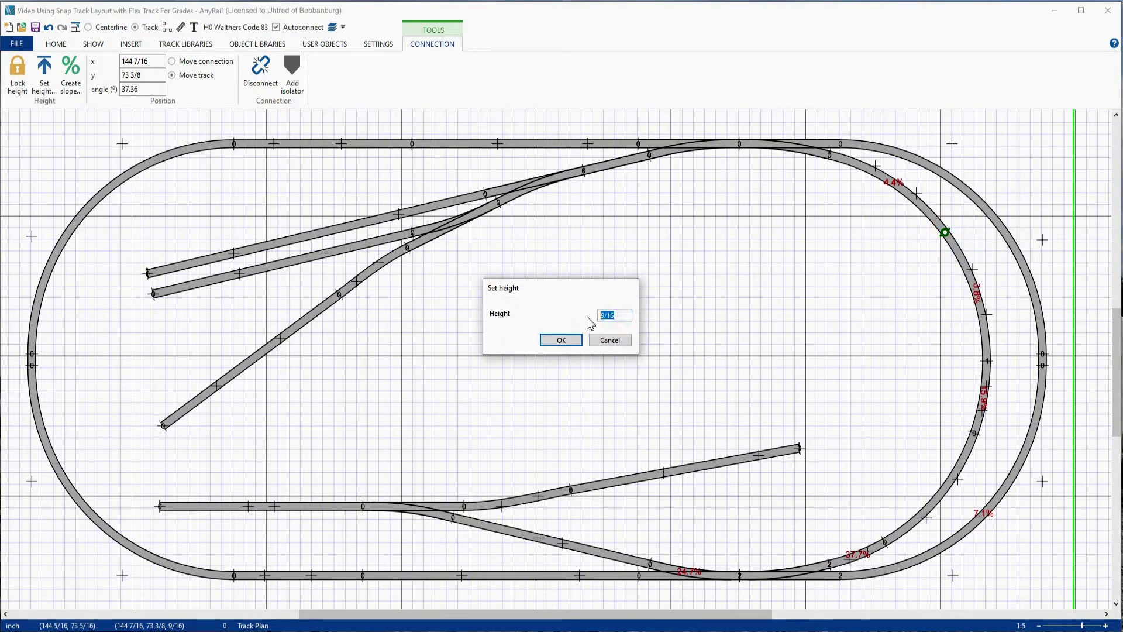
pyautogui.write('.5')
pyautogui.press('Return')
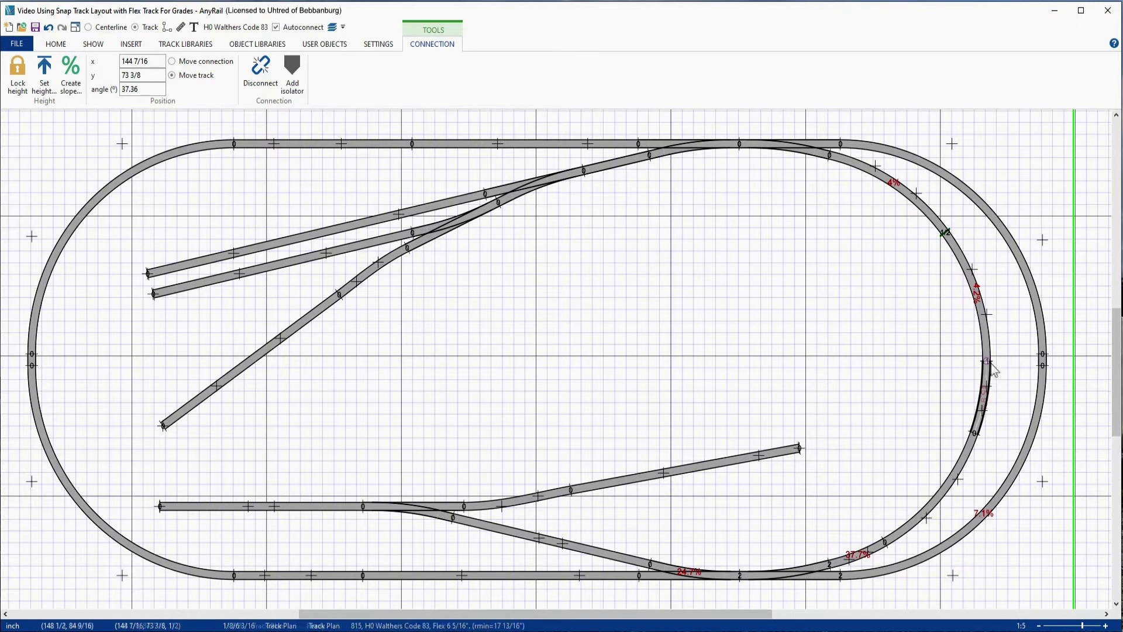
# Set the lower right-curve joint's height to 1 1/4.
pyautogui.rightClick(973, 434)
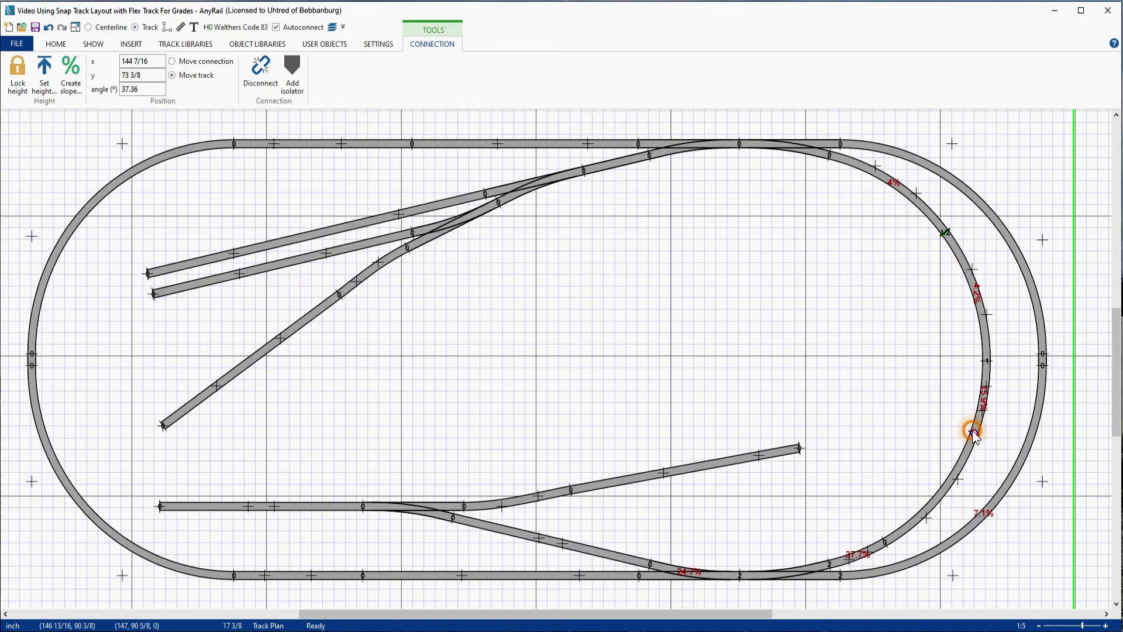
pyautogui.click(995, 453)
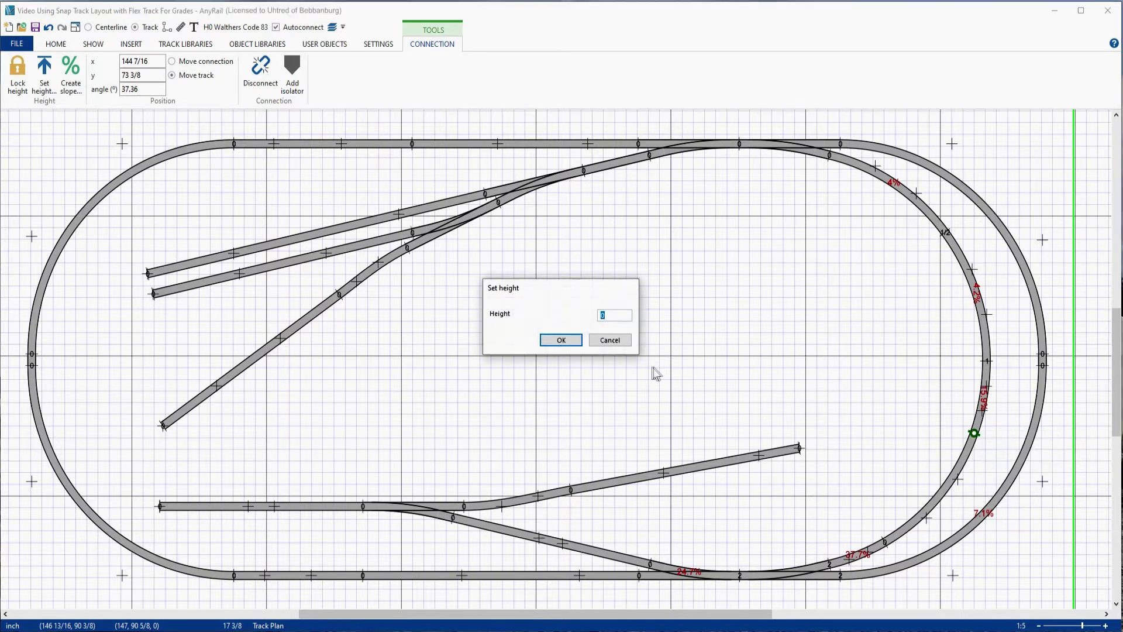
pyautogui.write('1.25')
pyautogui.press('Return')
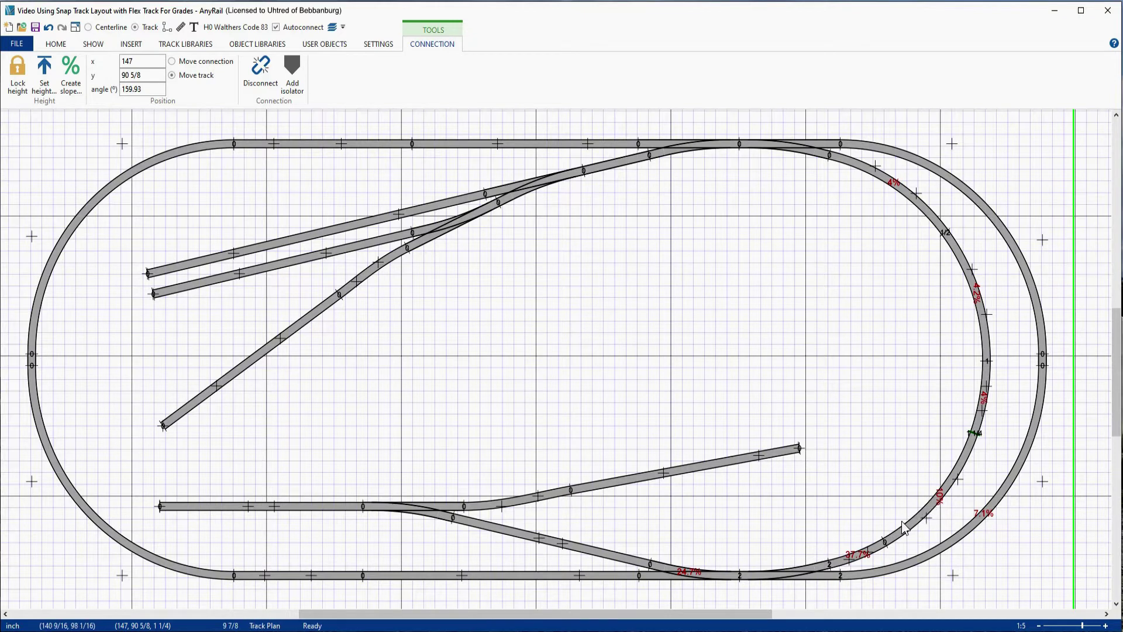
# Set the lower-right inner joint's height to 1.7, then change it to 1.8.
pyautogui.rightClick(886, 542)
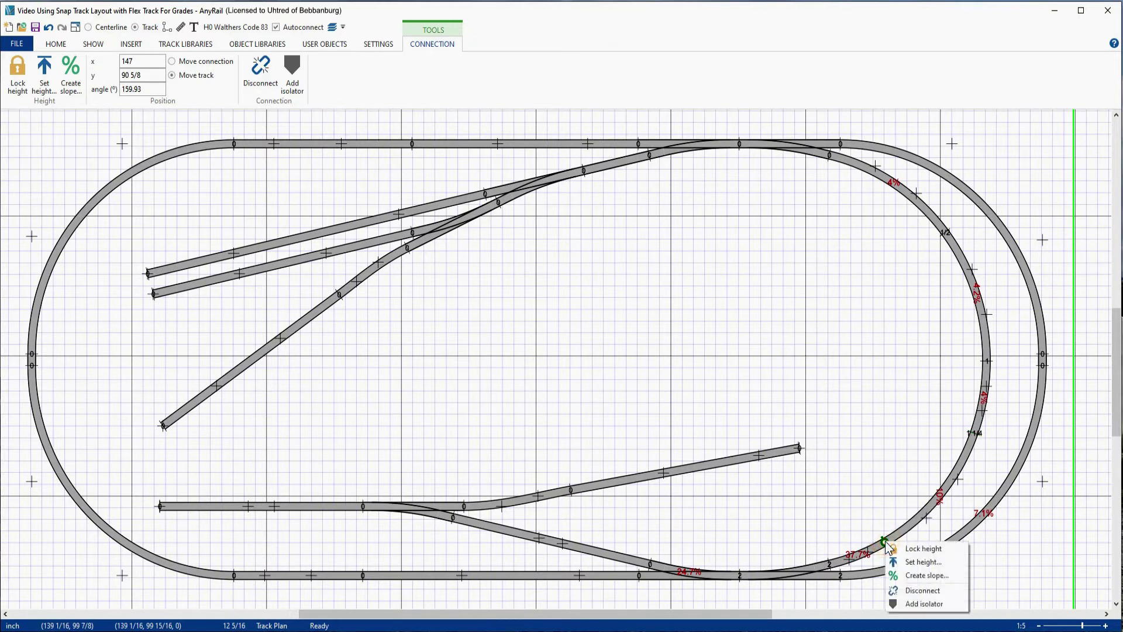
pyautogui.click(922, 562)
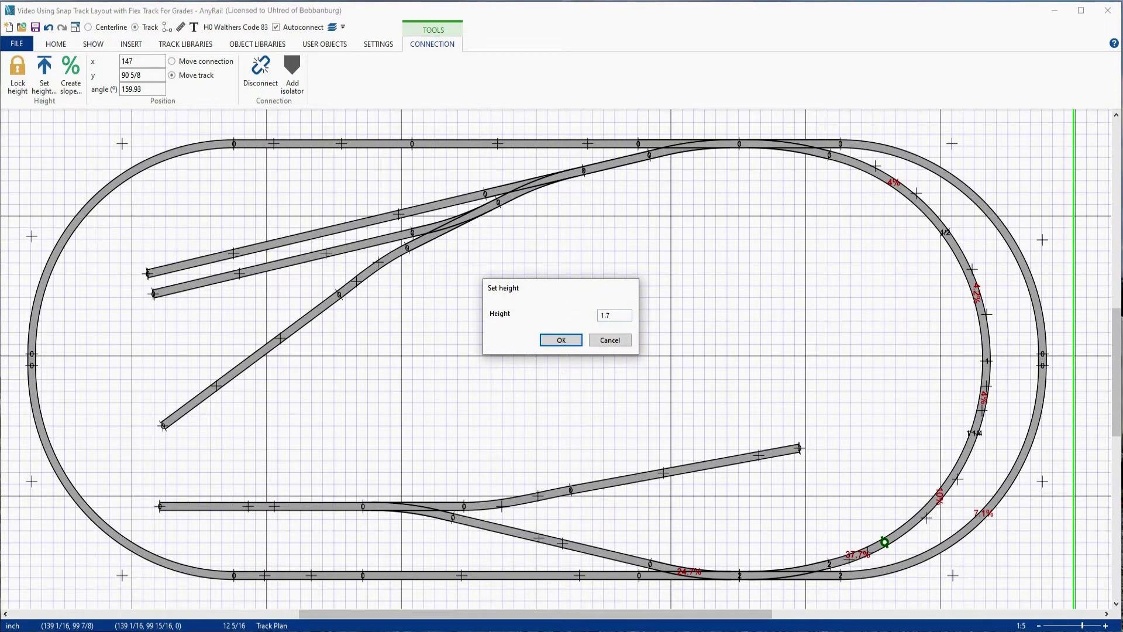
pyautogui.click(568, 344)
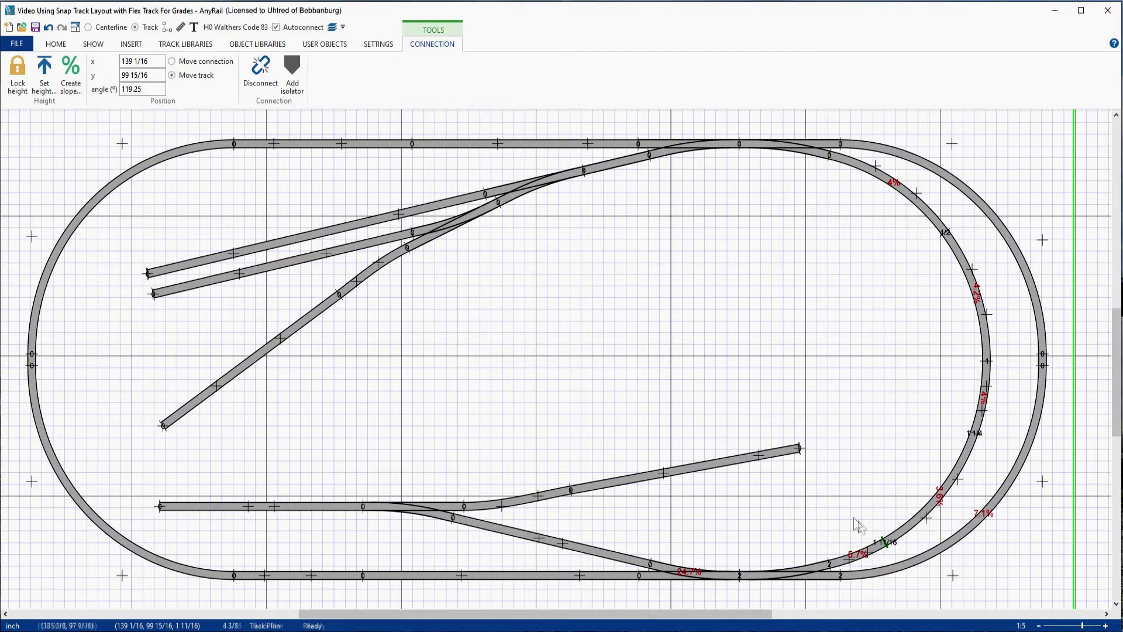
pyautogui.rightClick(885, 543)
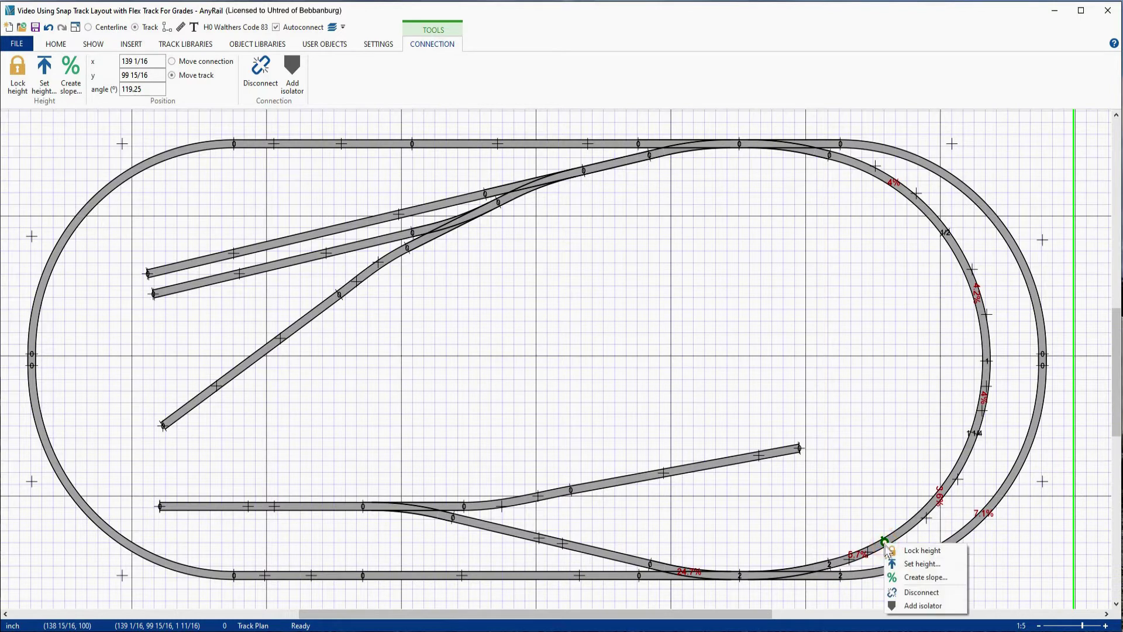
pyautogui.click(914, 564)
pyautogui.click(628, 315)
pyautogui.moveTo(628, 315); pyautogui.dragTo(578, 323)
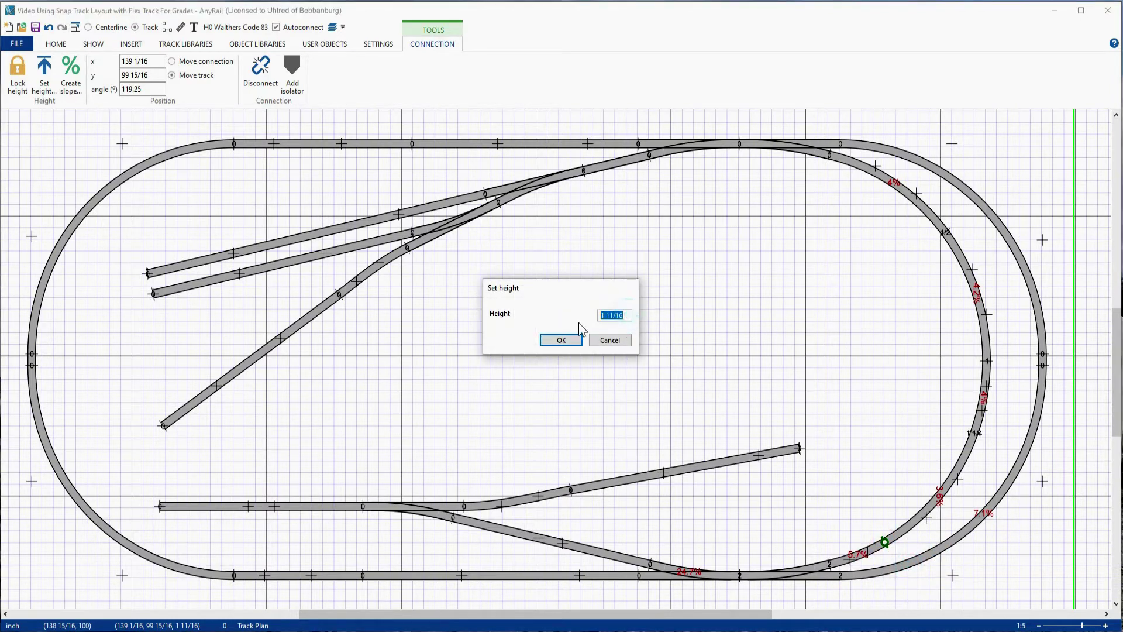
pyautogui.write('1.8')
pyautogui.click(569, 340)
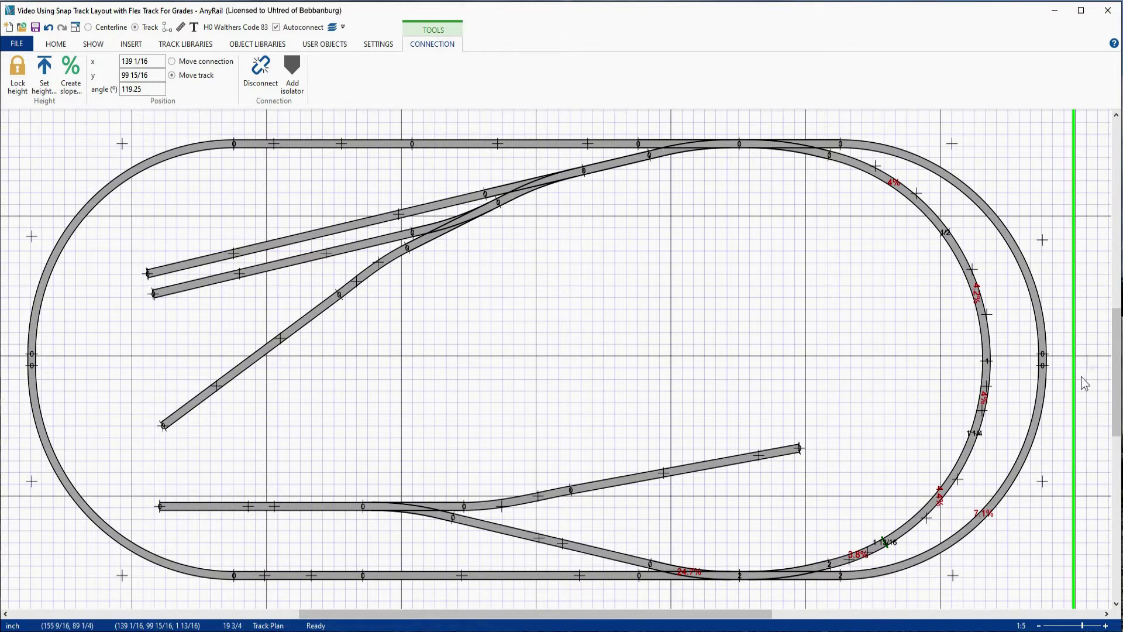
# Set the outer loop's right-end joint height to 1, then clear the selection.
pyautogui.rightClick(1045, 362)
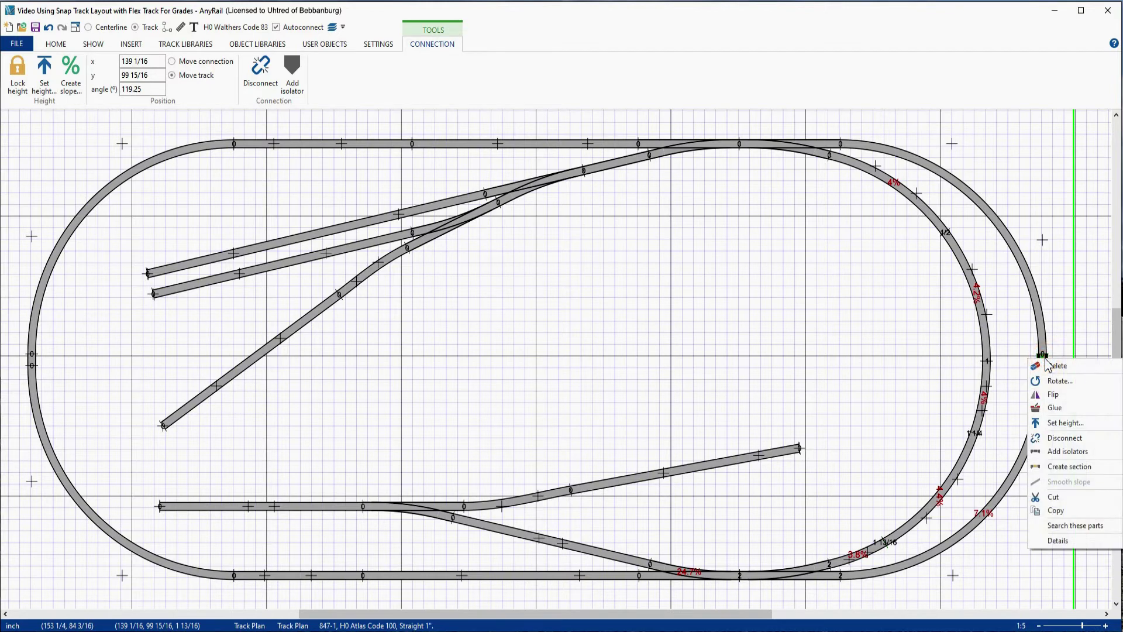
pyautogui.click(1062, 422)
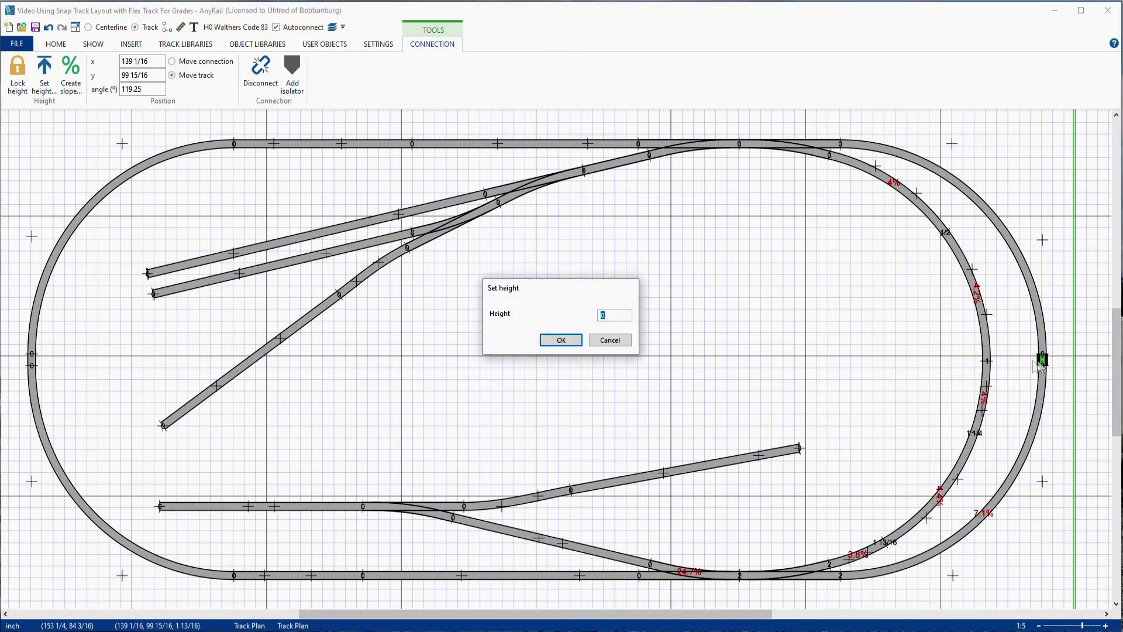
pyautogui.write('1')
pyautogui.press('Return')
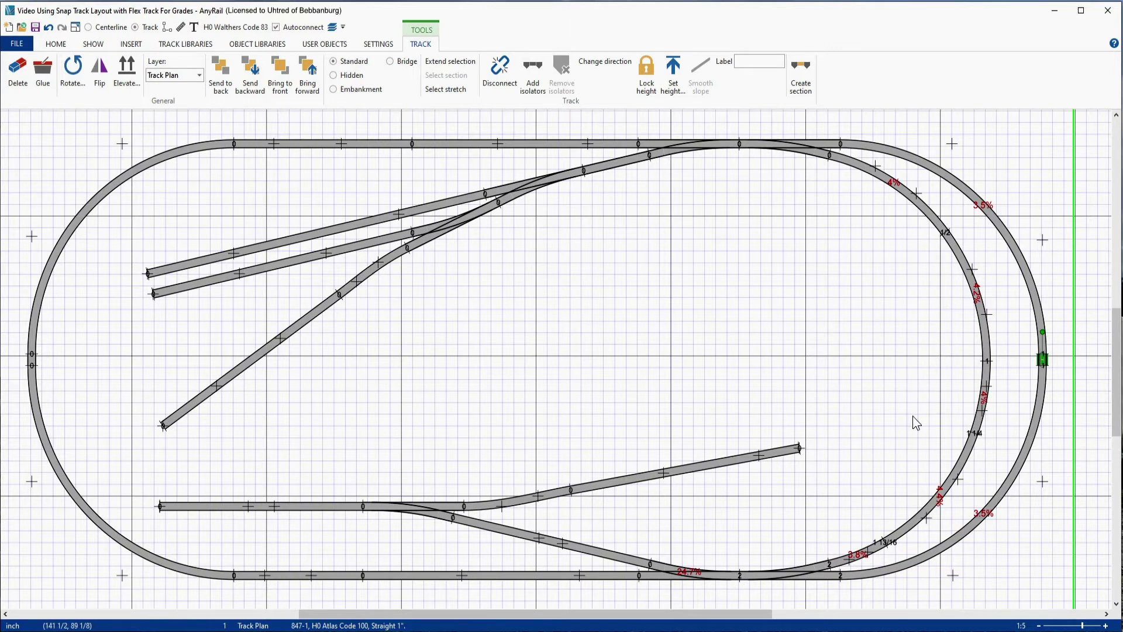
pyautogui.press('Escape')
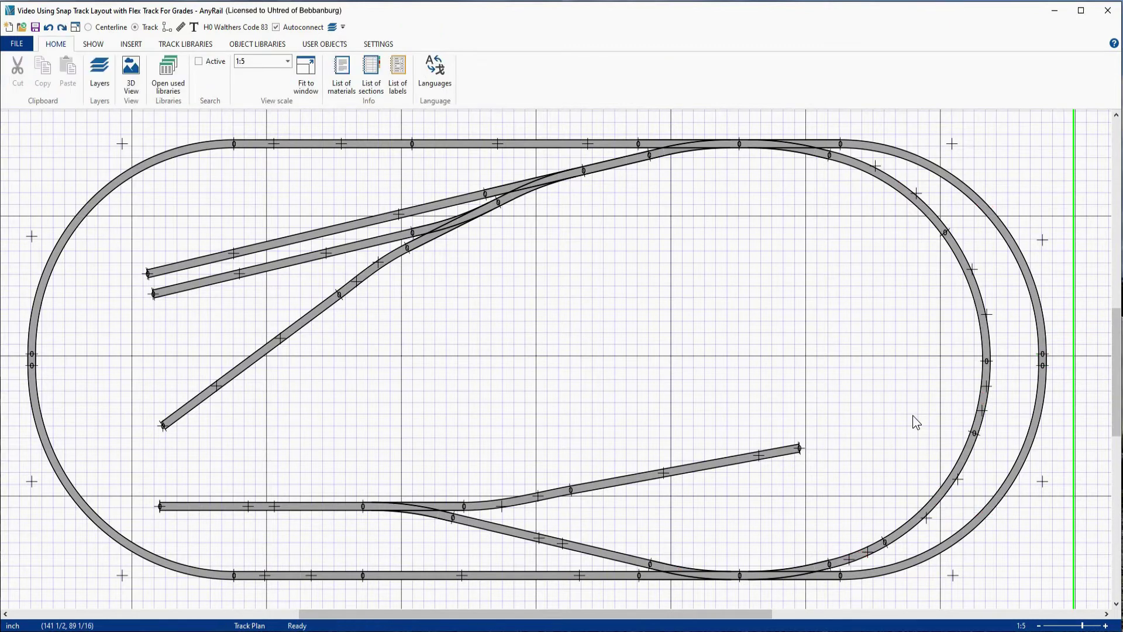
# Set the bottom-right turnout's height back to 2.
pyautogui.rightClick(798, 574)
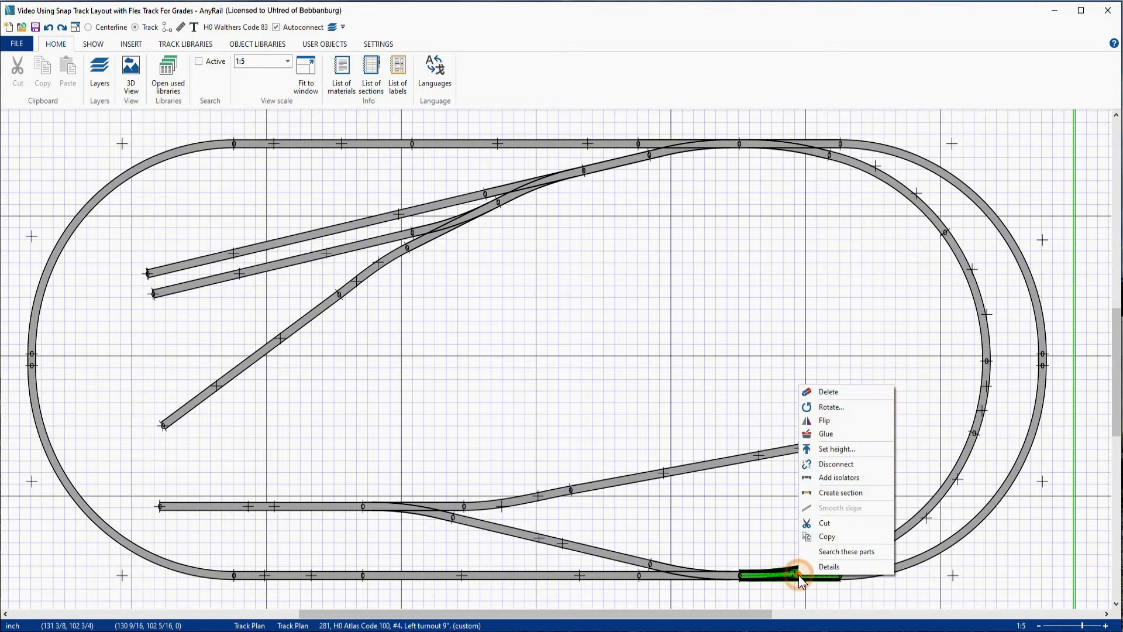
pyautogui.click(831, 449)
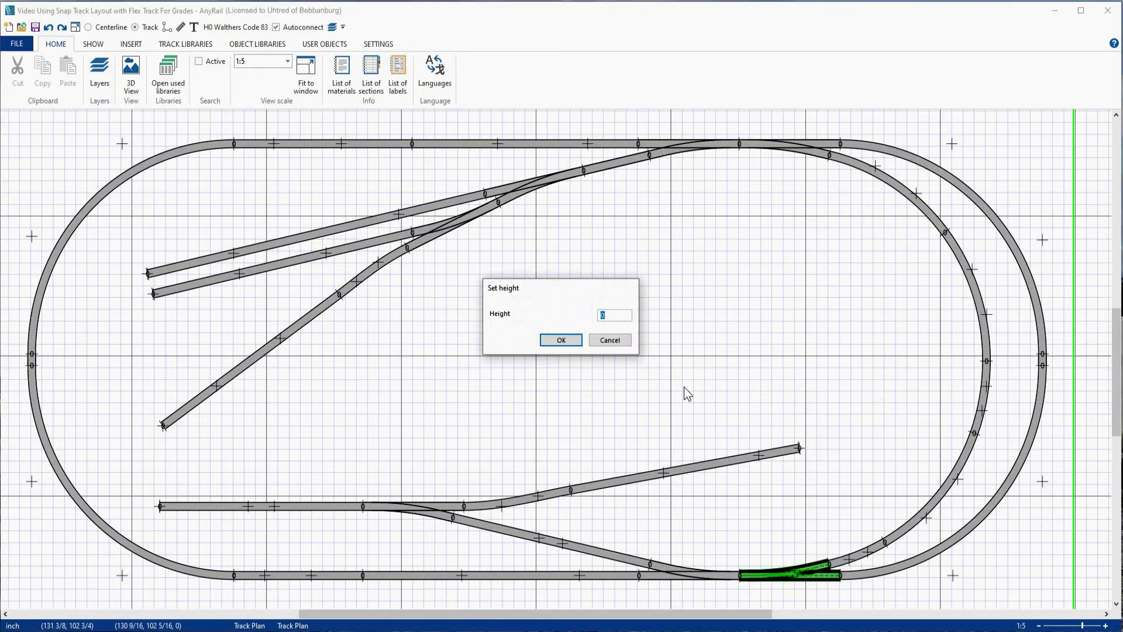
pyautogui.write('2')
pyautogui.press('Return')
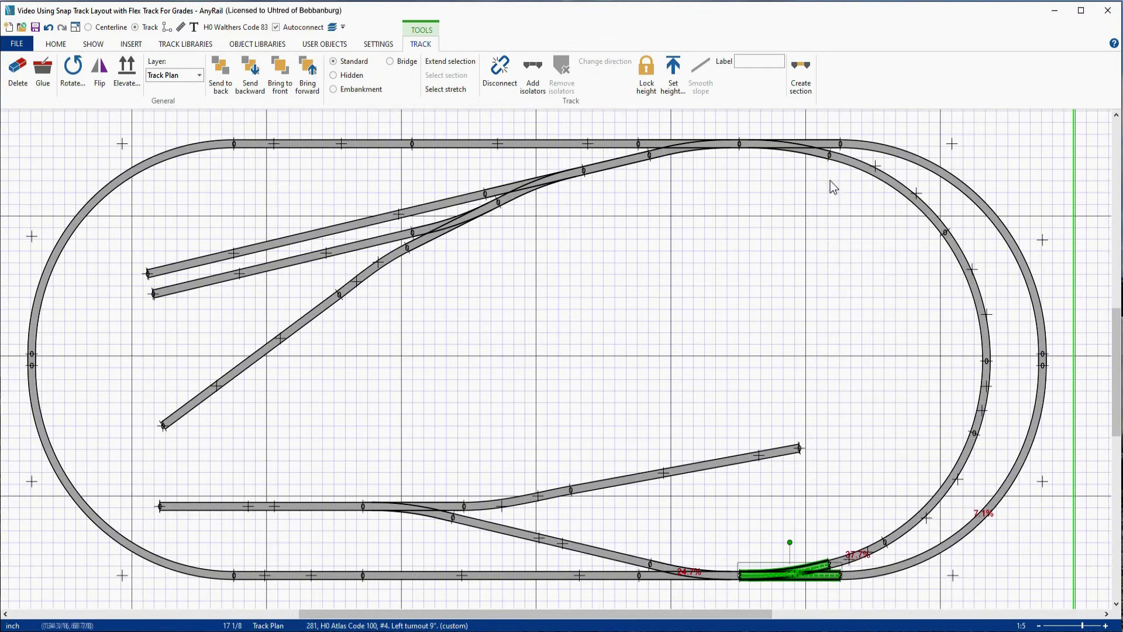
# Create a 4% slope starting from the upper-right inner joint.
pyautogui.rightClick(829, 154)
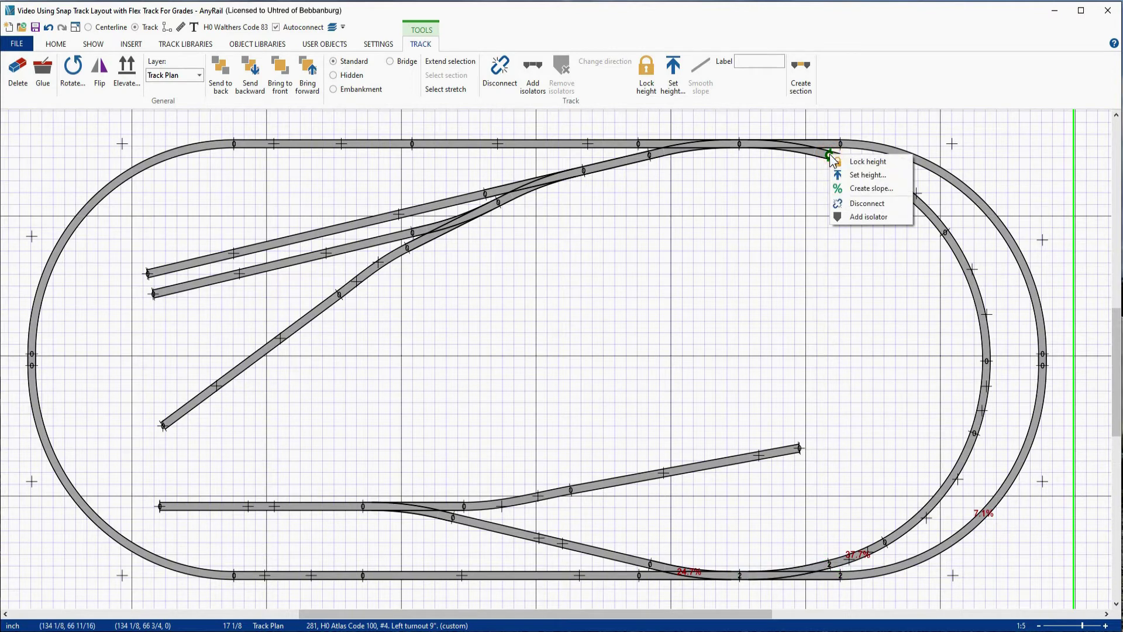
pyautogui.click(862, 189)
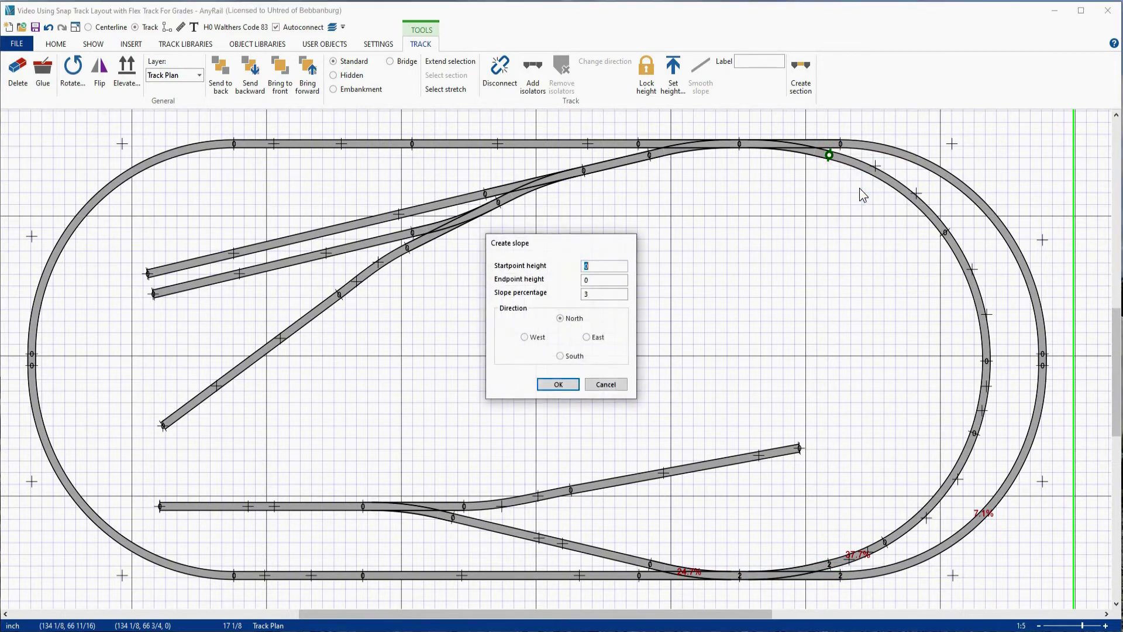
pyautogui.doubleClick(583, 280)
pyautogui.doubleClick(593, 295)
pyautogui.press('BackSpace')
pyautogui.write('4.1')
pyautogui.click(558, 384)
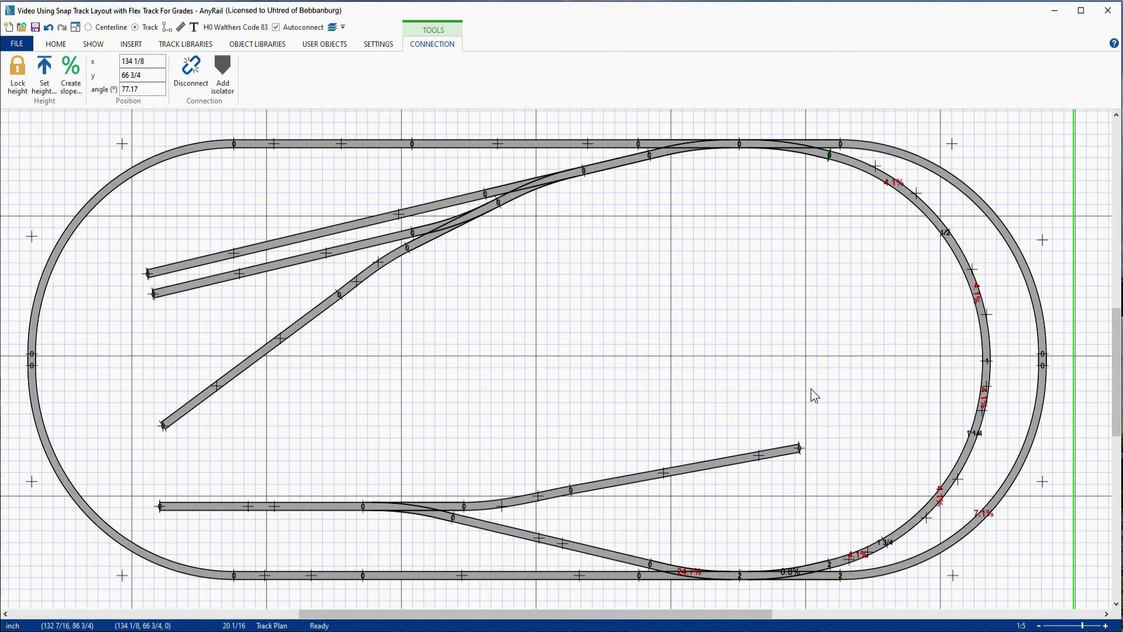
# Apply a 3% slope running East from the upper-right inner joint, then undo it.
pyautogui.click(823, 363)
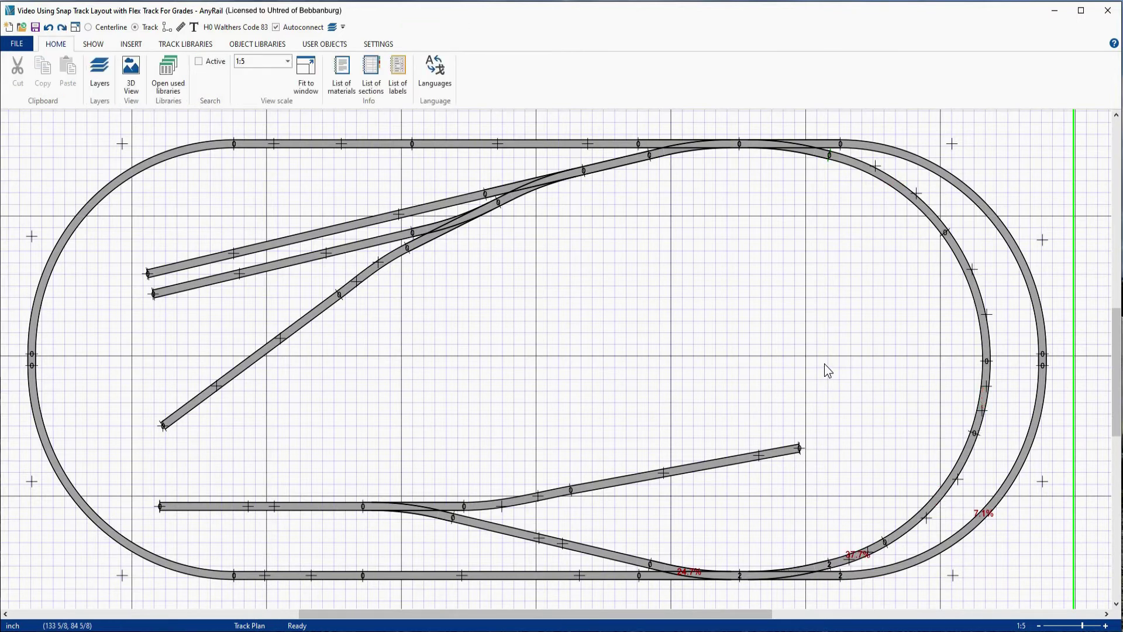
pyautogui.rightClick(830, 156)
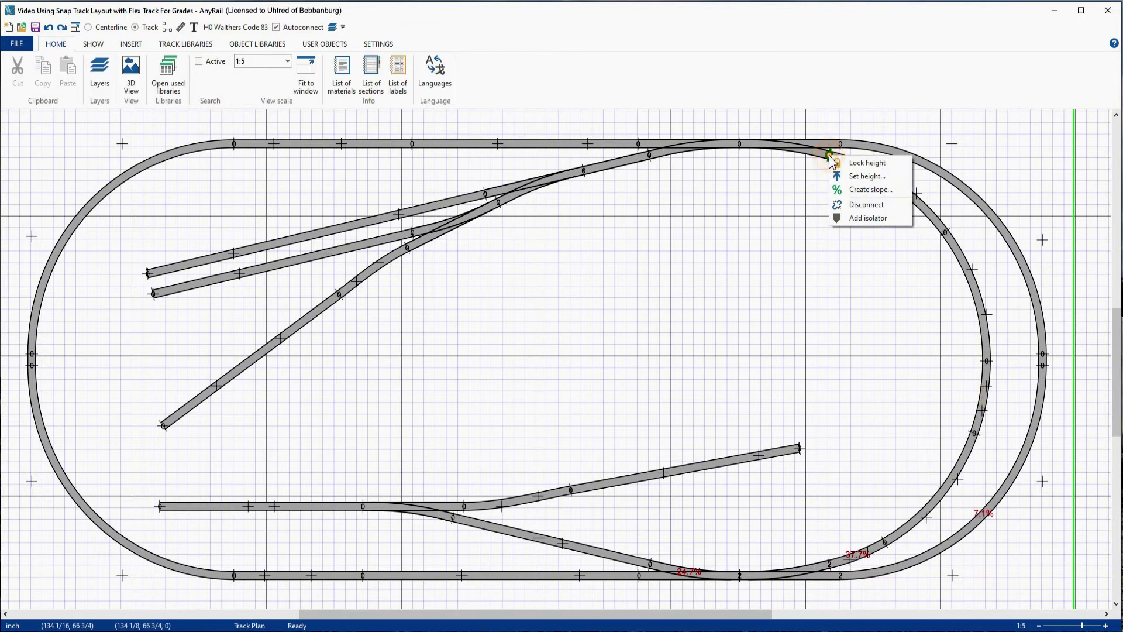
pyautogui.click(853, 189)
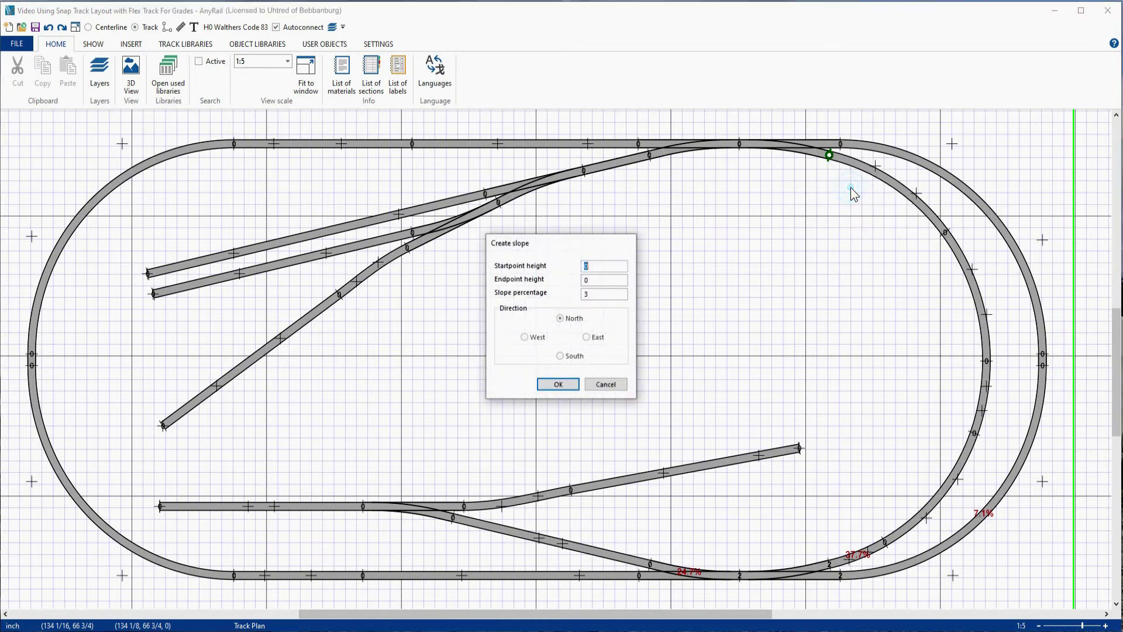
pyautogui.click(592, 293)
pyautogui.moveTo(592, 294)
pyautogui.mouseDown()
pyautogui.moveTo(579, 295)
pyautogui.moveTo(584, 281)
pyautogui.mouseUp()
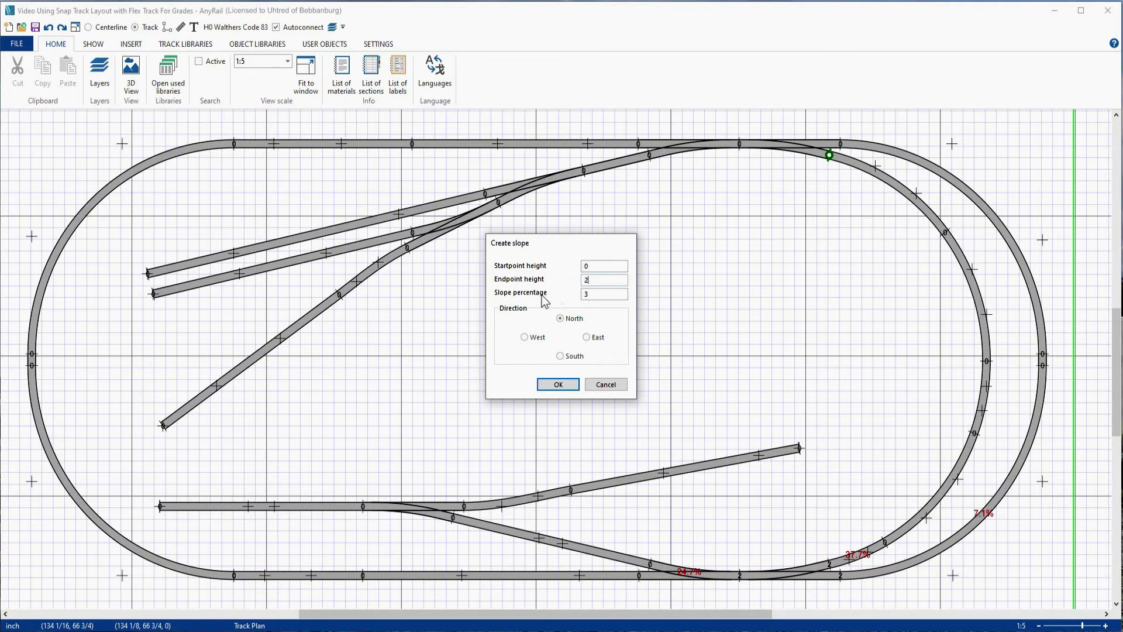
pyautogui.click(586, 338)
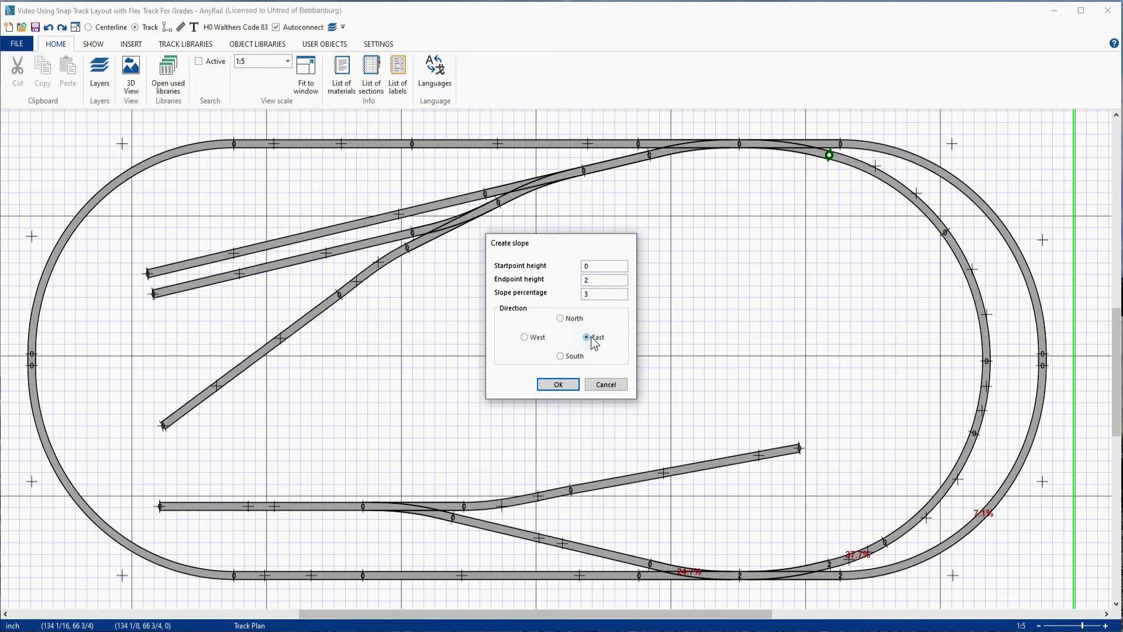
pyautogui.click(558, 384)
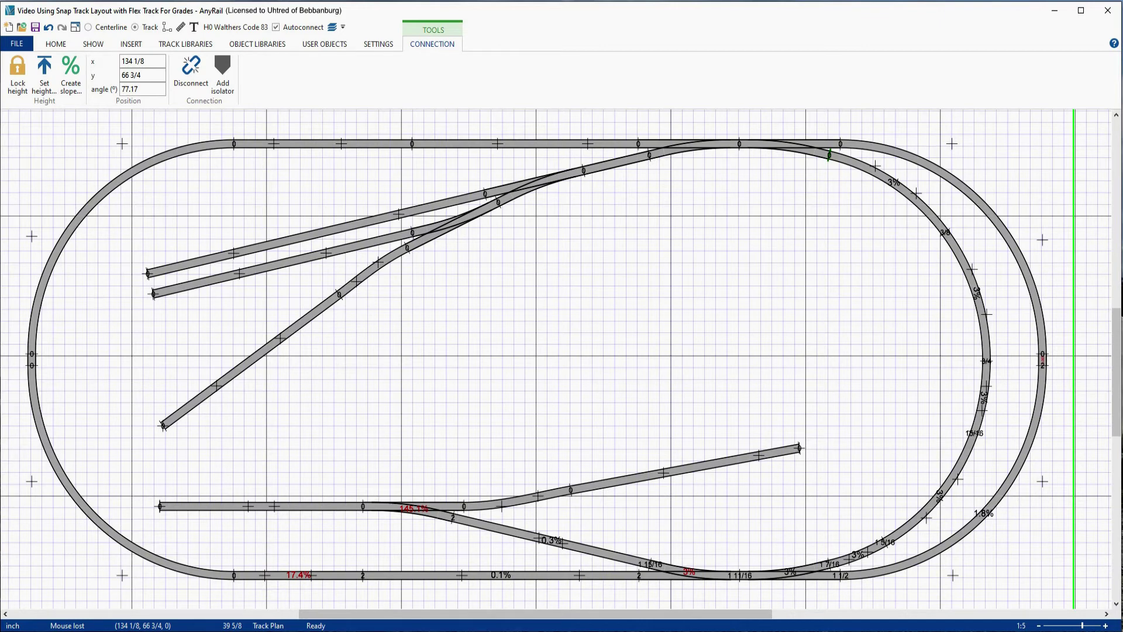
pyautogui.press('Escape')
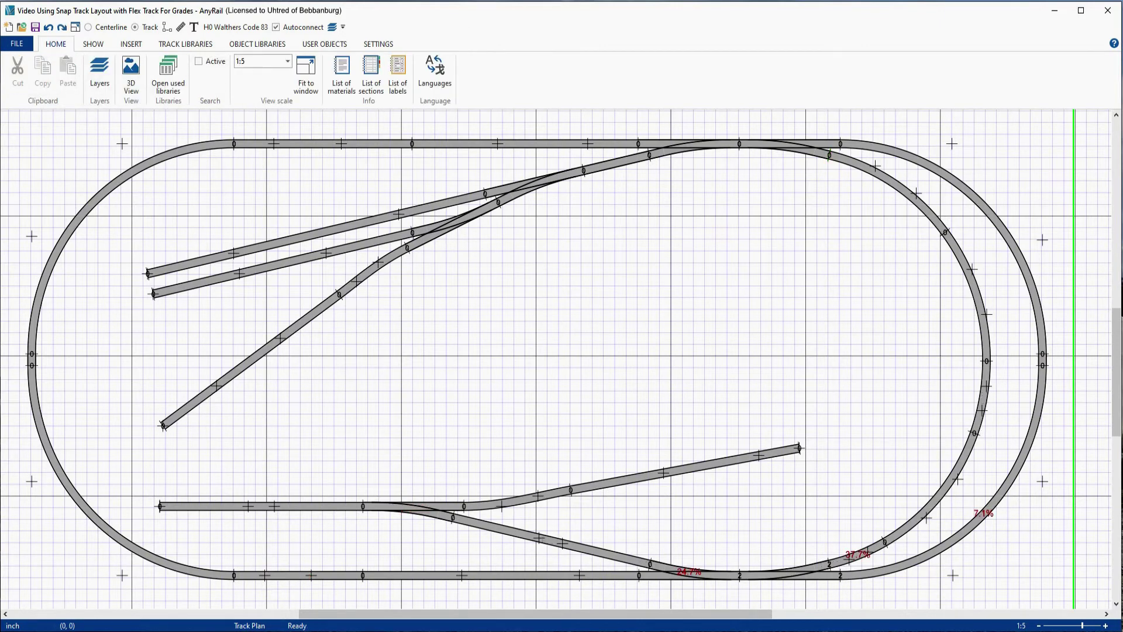
# Regrade the inner loop from the upper-right joint at 5% eastward, ending at height 2.
pyautogui.rightClick(829, 156)
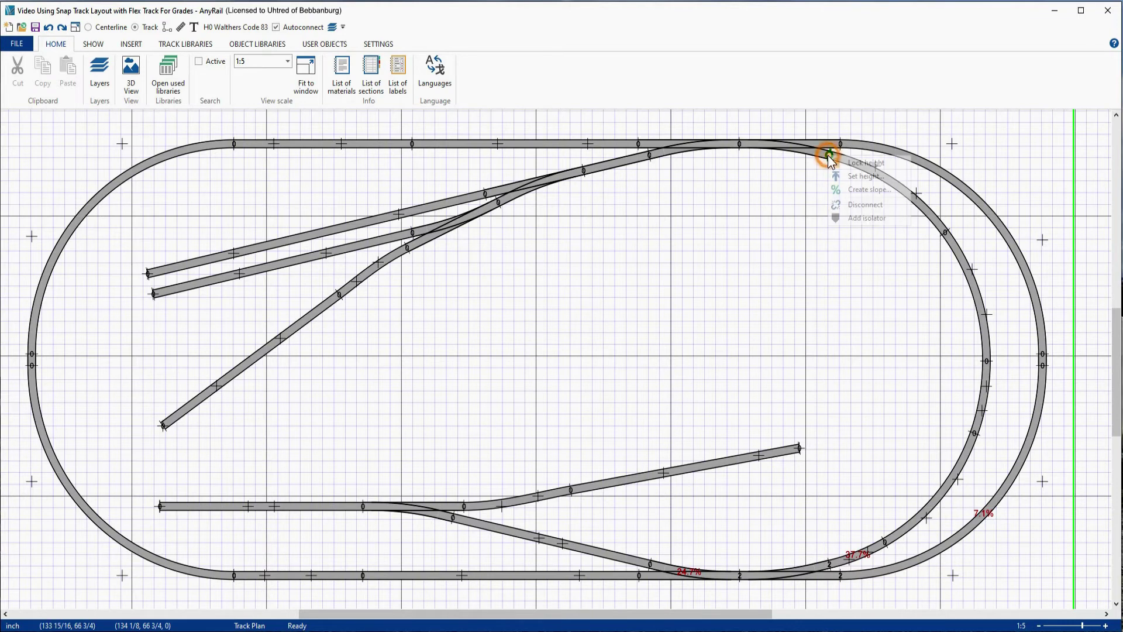
pyautogui.click(854, 190)
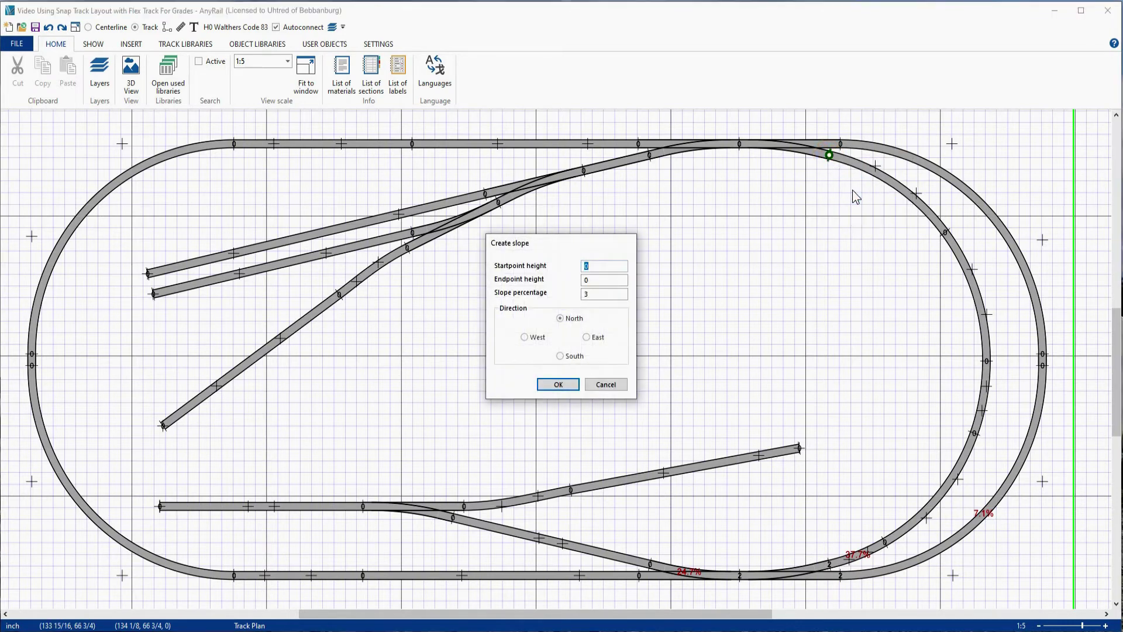
pyautogui.doubleClick(596, 281)
pyautogui.write('2')
pyautogui.doubleClick(589, 293)
pyautogui.write('5')
pyautogui.click(586, 336)
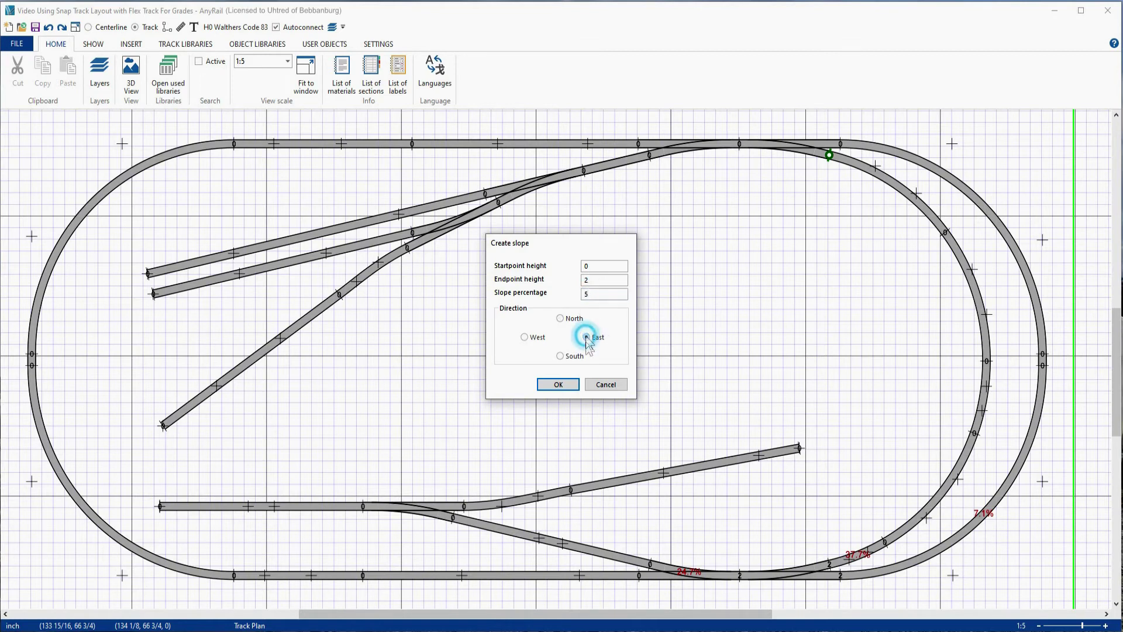
pyautogui.click(559, 386)
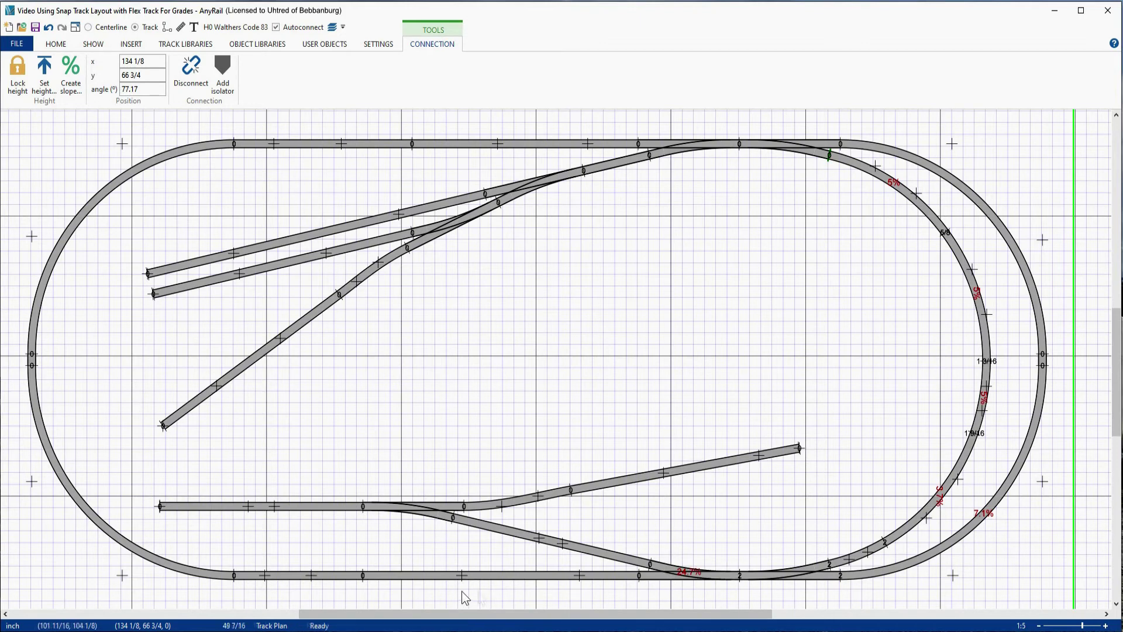
# Split the bottom straight flex track into pieces.
pyautogui.click(497, 578)
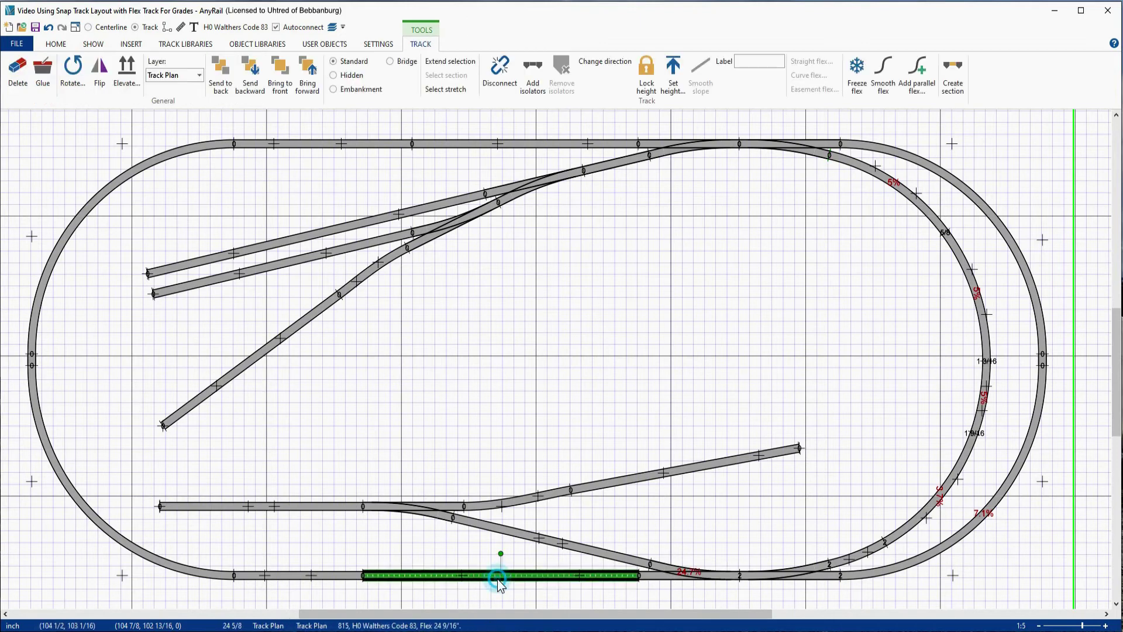
pyautogui.rightClick(497, 578)
pyautogui.click(539, 428)
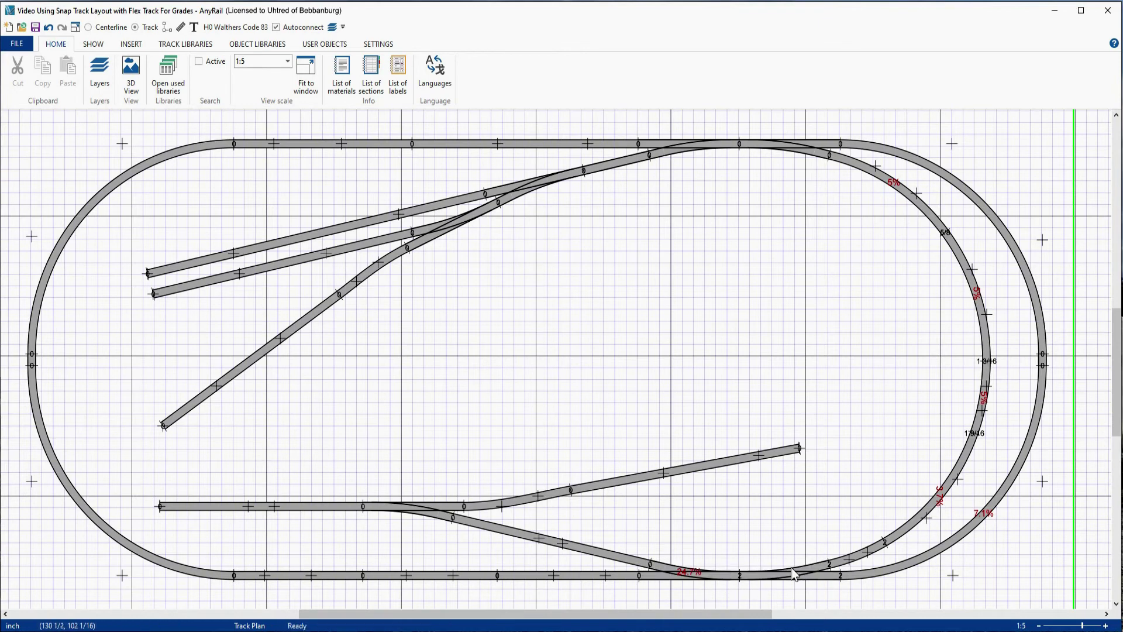
# Set the siding turnout and adjoining bottom-straight flex pieces to height 2.
pyautogui.click(703, 578)
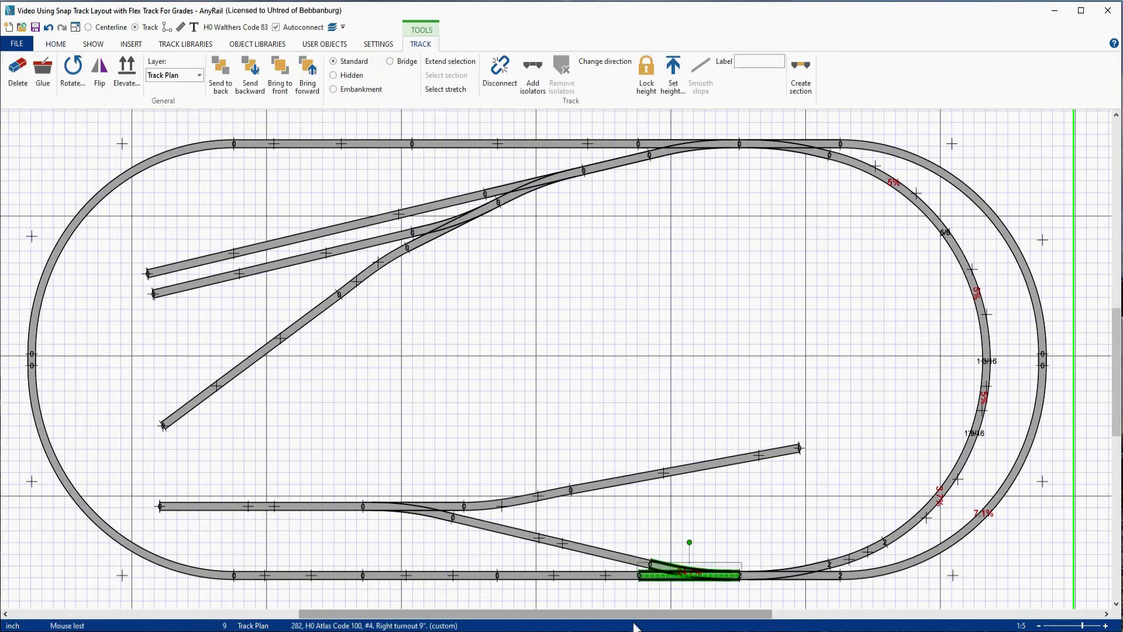
pyautogui.keyDown('ctrl'); pyautogui.click(599, 578); pyautogui.keyUp('ctrl')
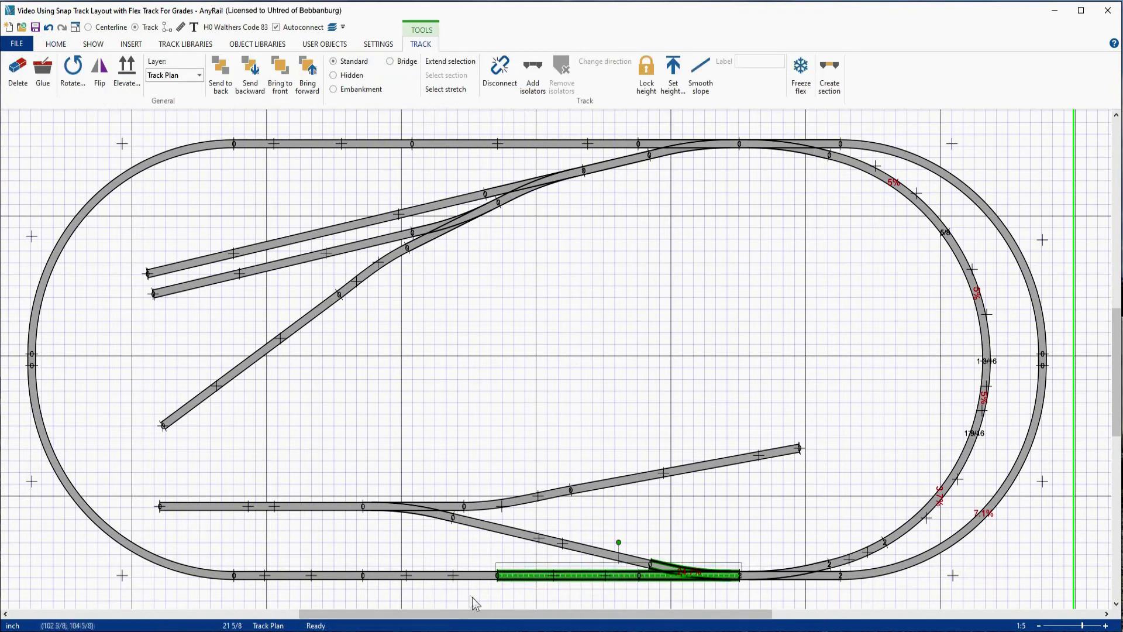
pyautogui.keyDown('ctrl'); pyautogui.click(459, 579); pyautogui.keyUp('ctrl')
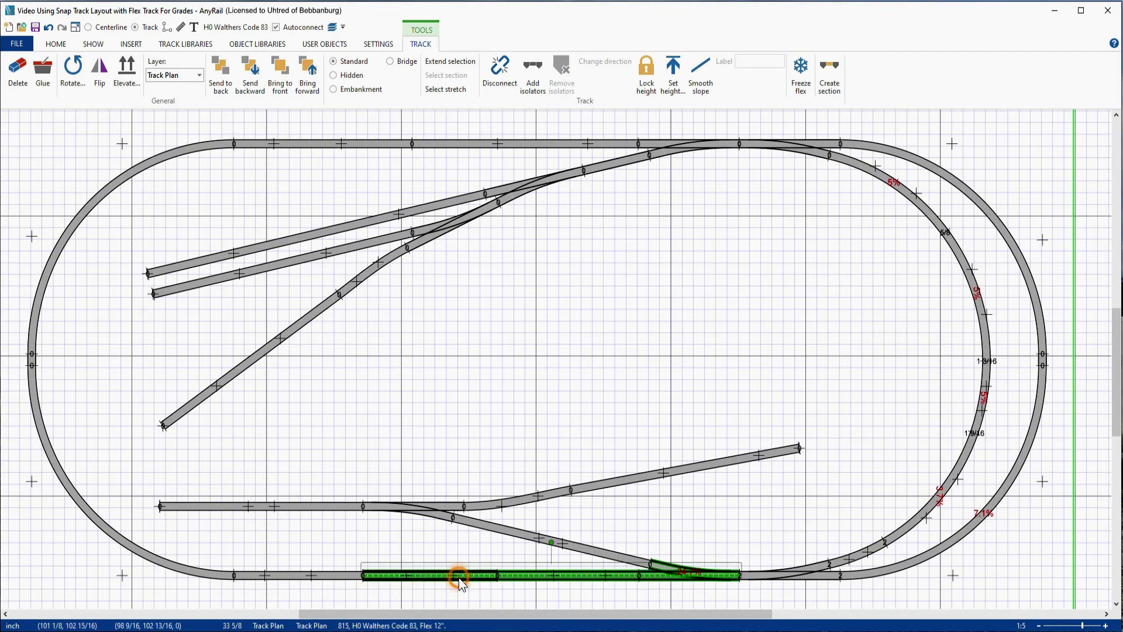
pyautogui.rightClick(459, 579)
pyautogui.click(488, 440)
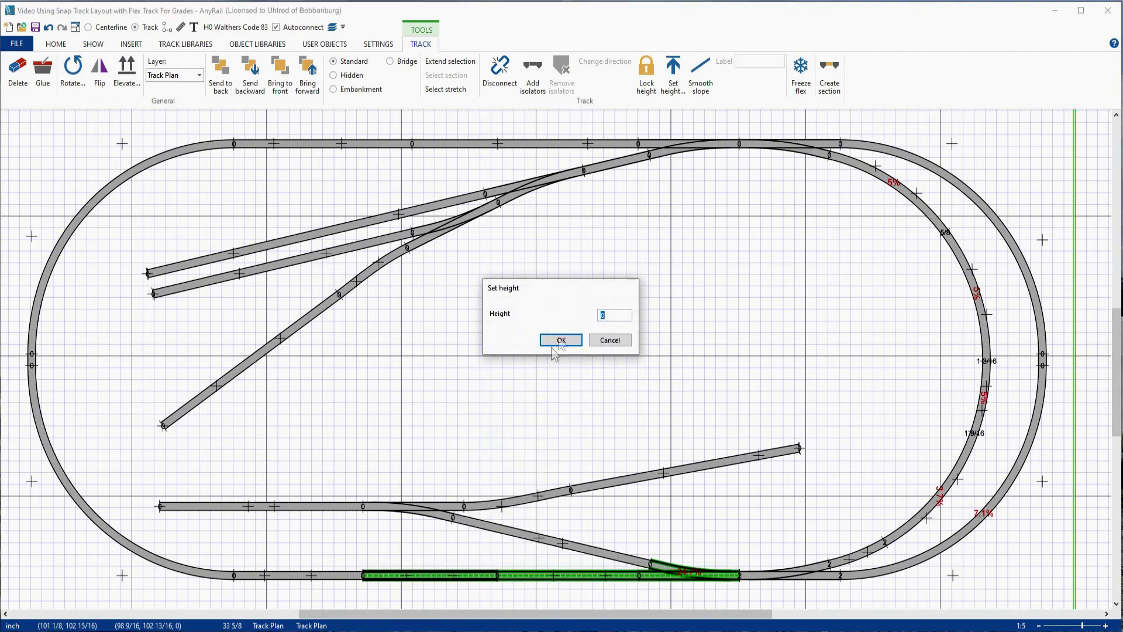
pyautogui.press('Return')
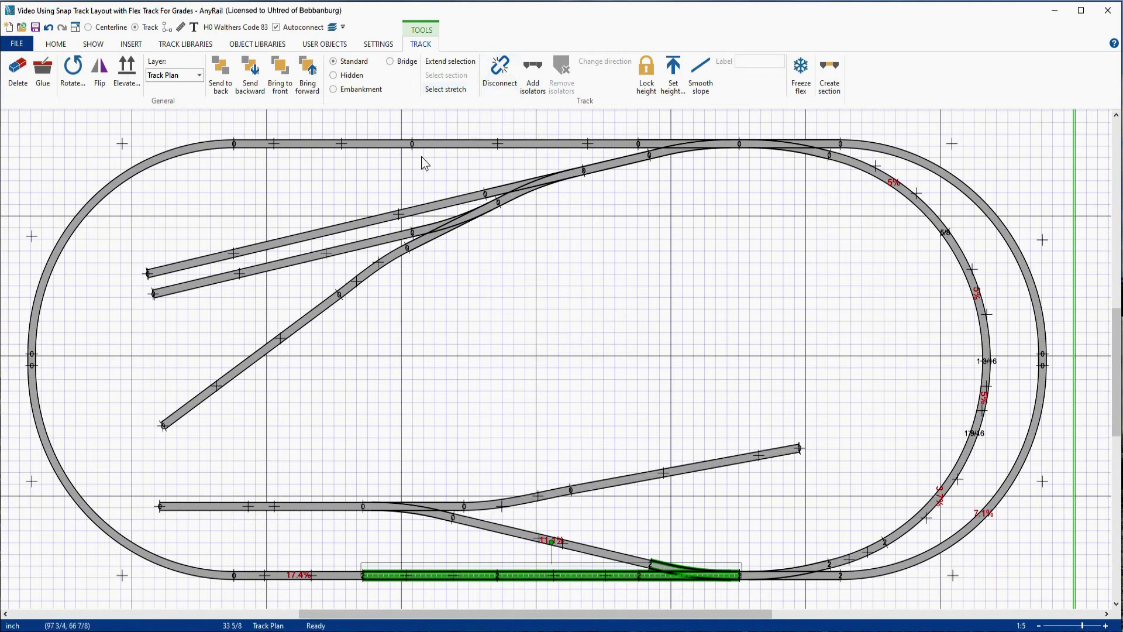
# Create a westward slope from the top-straight joint around the left curve, ending at height 2.
pyautogui.rightClick(411, 145)
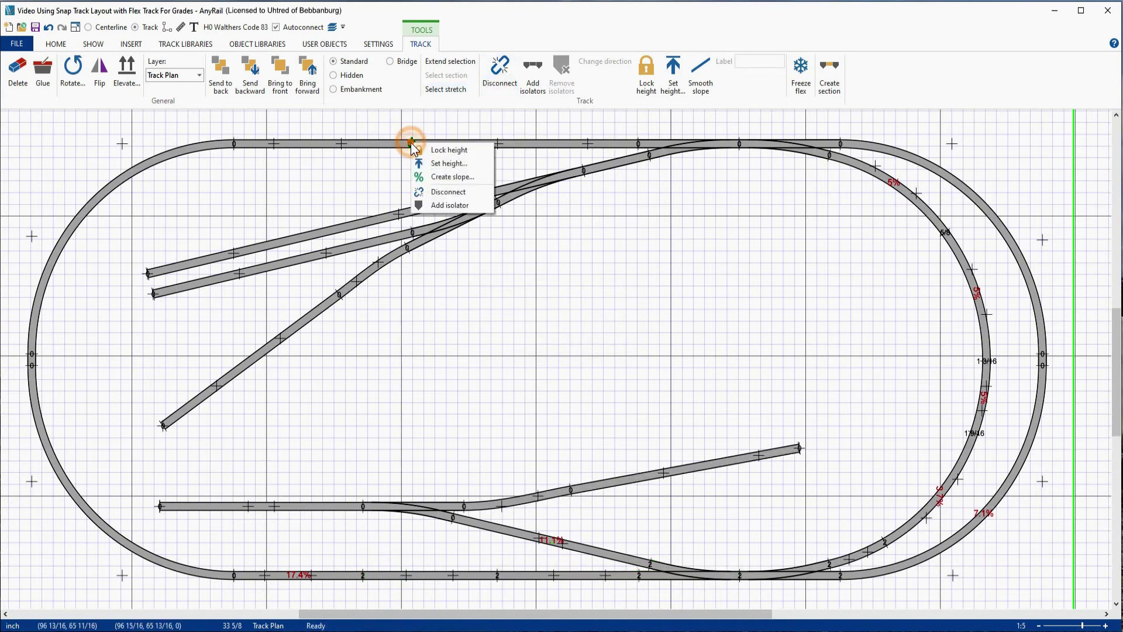
pyautogui.click(449, 177)
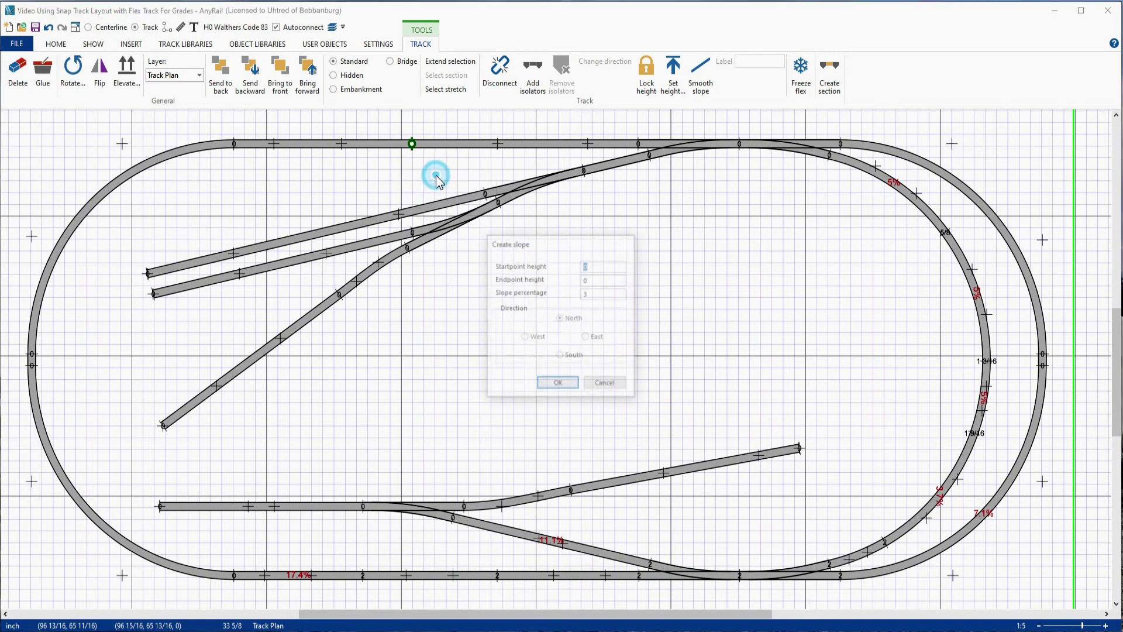
pyautogui.click(591, 281)
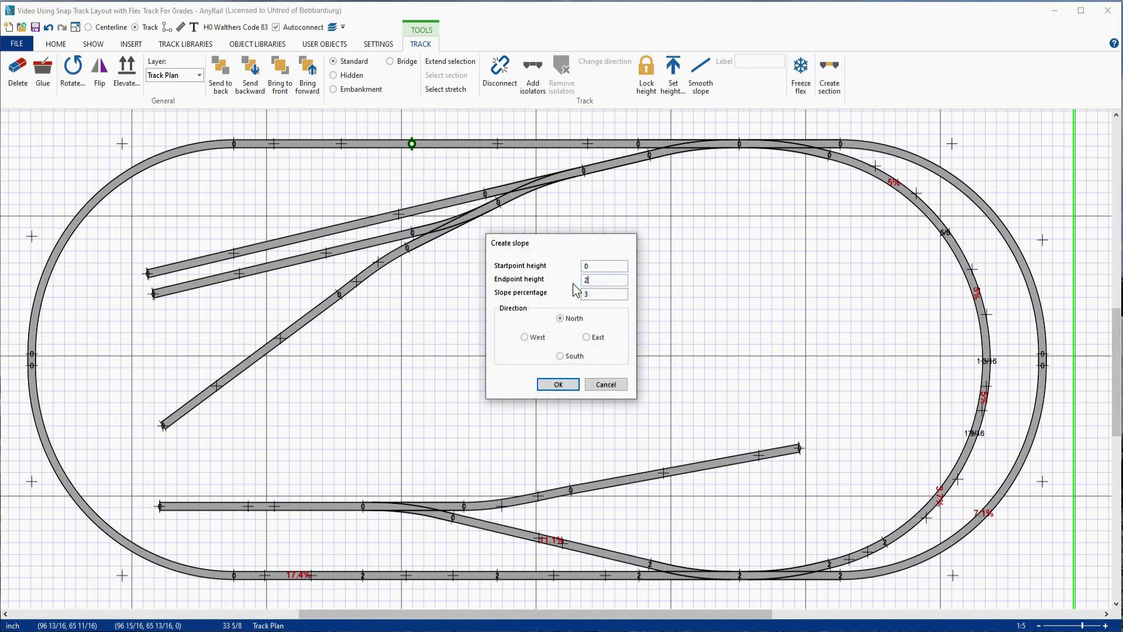
pyautogui.write('2')
pyautogui.click(526, 336)
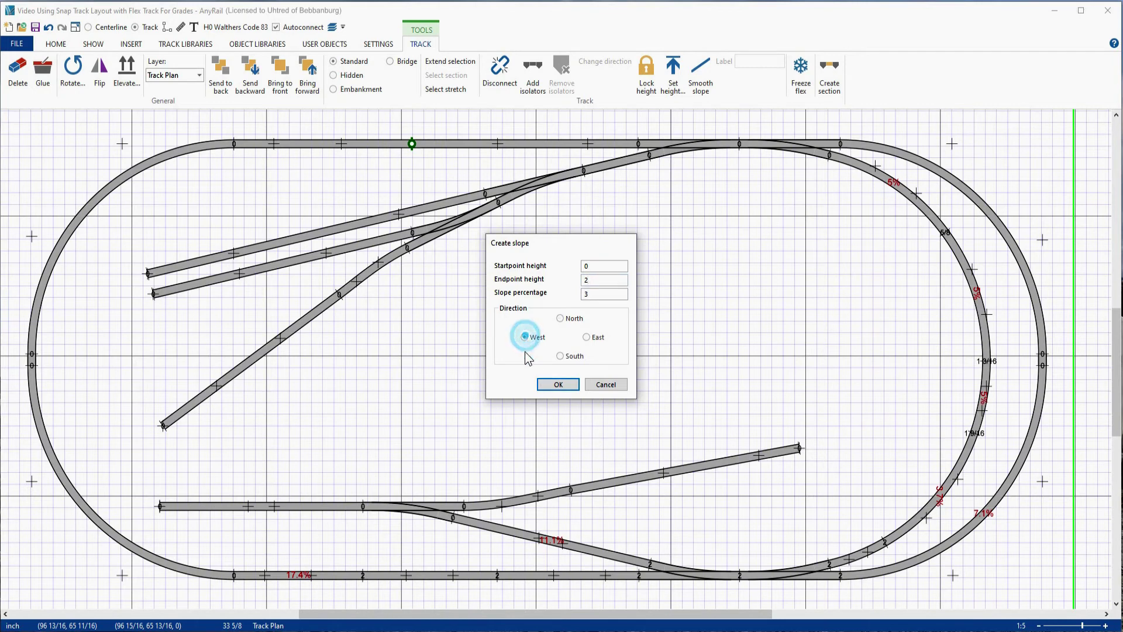
pyautogui.click(557, 384)
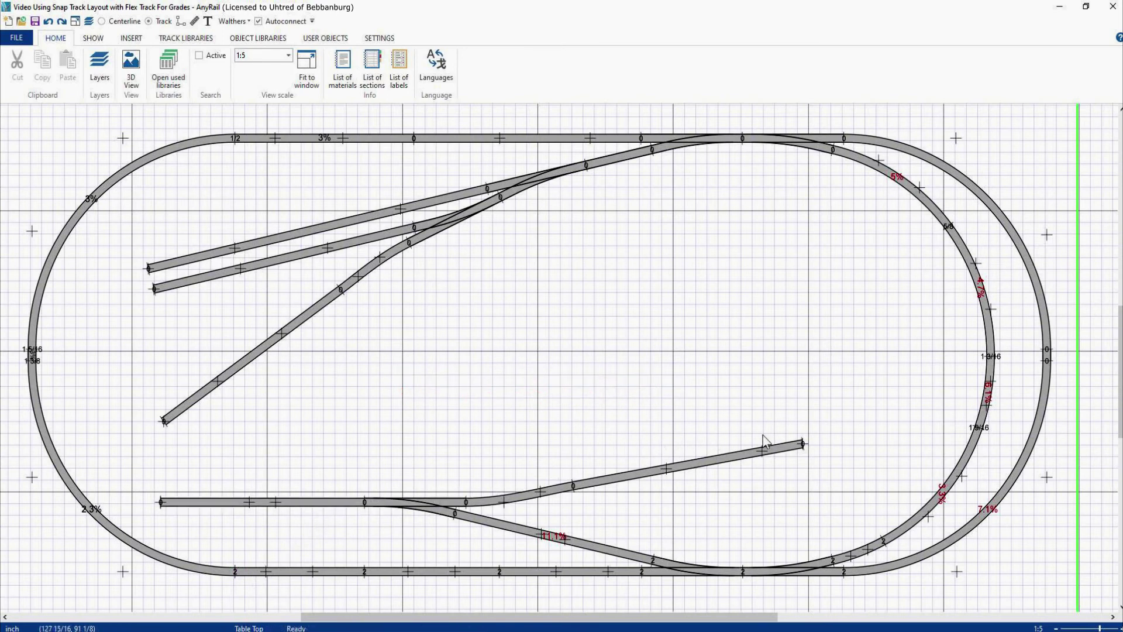
# Set the lower inner turnout and its straight flex track to height 2 1/2.
pyautogui.click(412, 510)
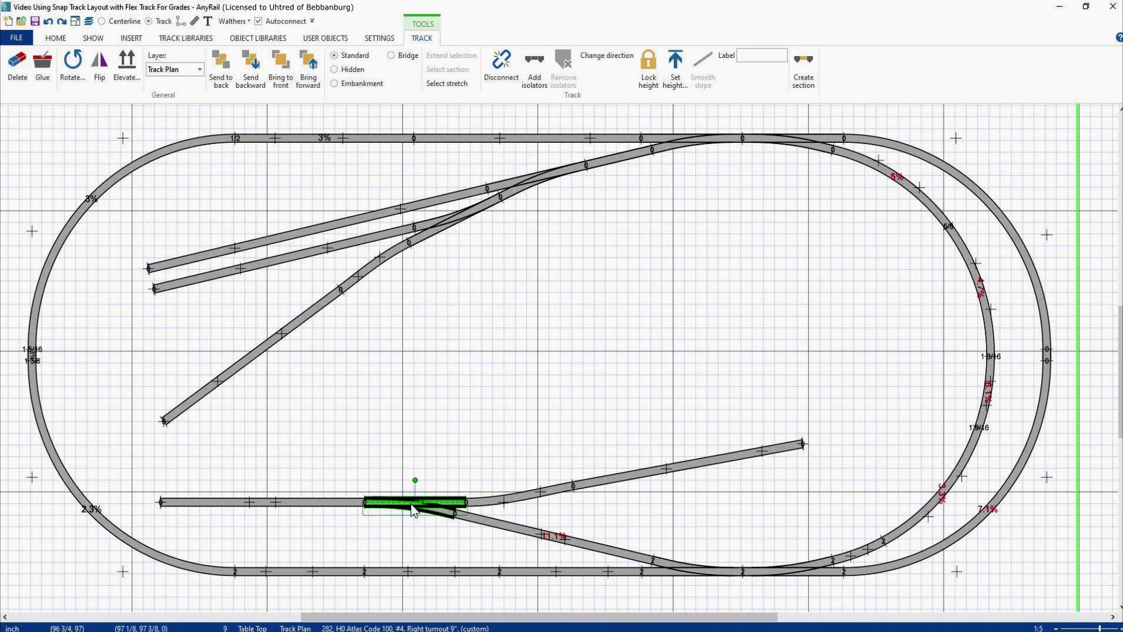
pyautogui.keyDown('ctrl'); pyautogui.click(299, 504); pyautogui.keyUp('ctrl')
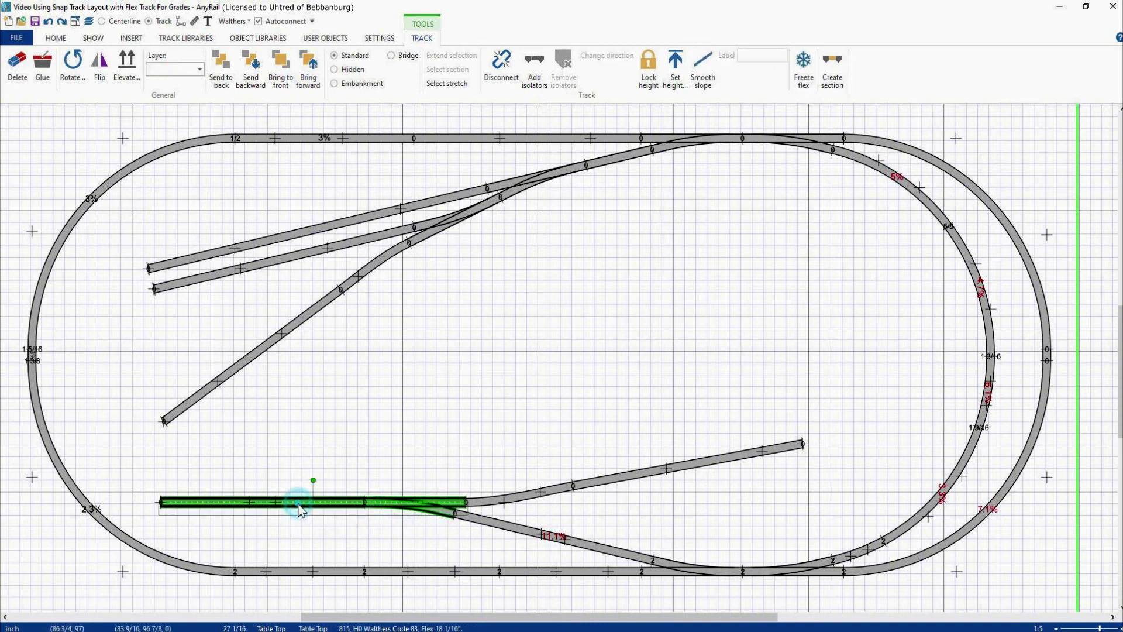
pyautogui.rightClick(299, 504)
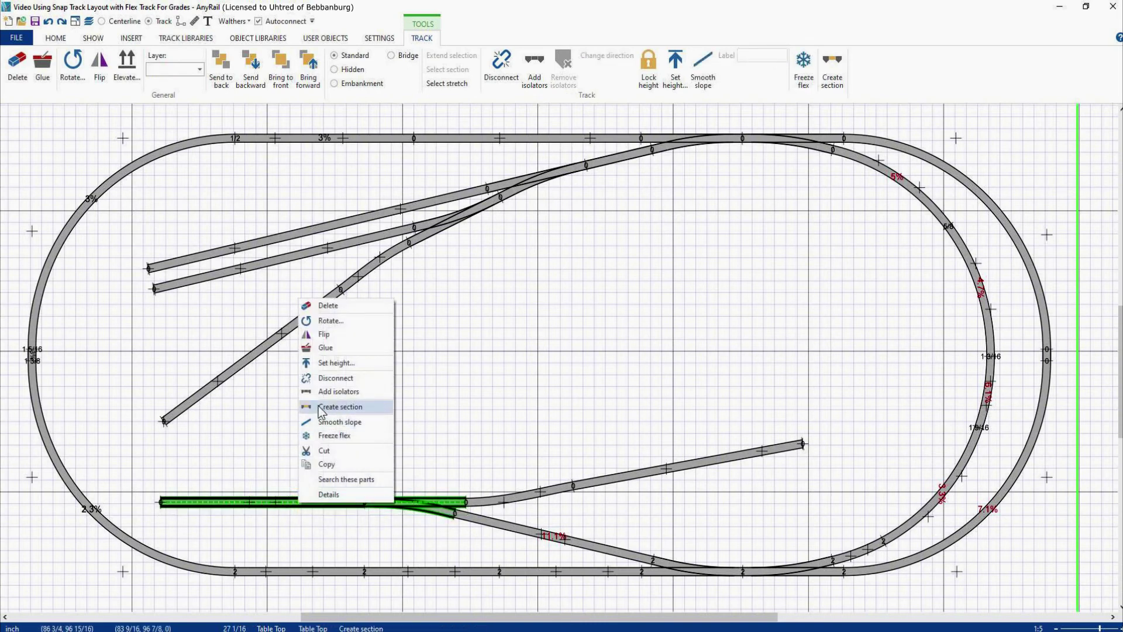
pyautogui.click(330, 363)
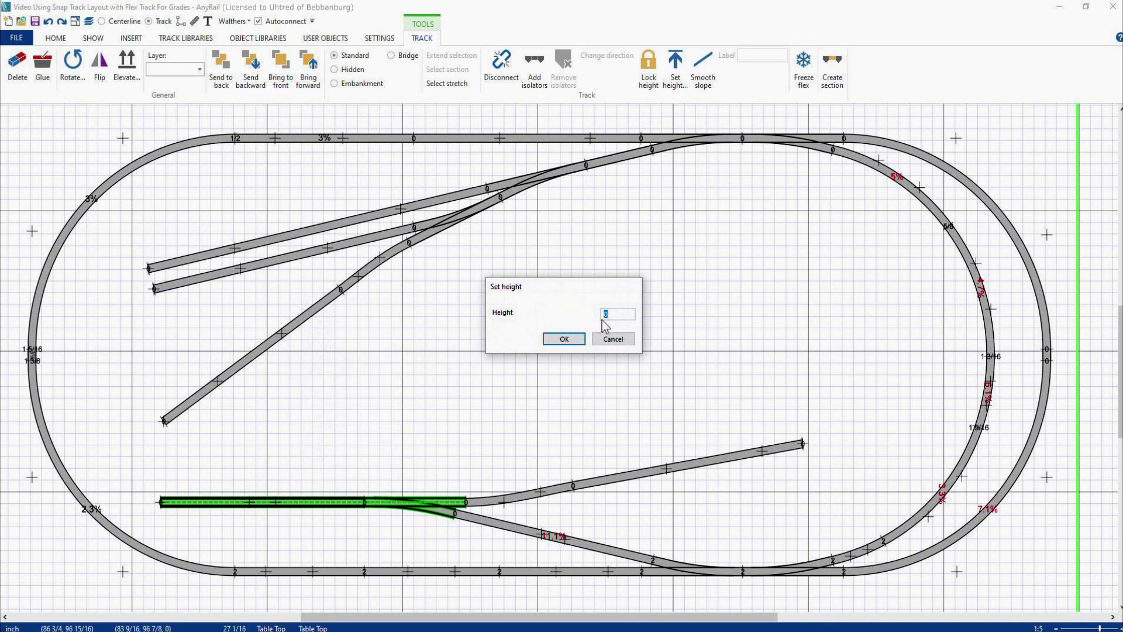
pyautogui.write('2.5')
pyautogui.click(564, 339)
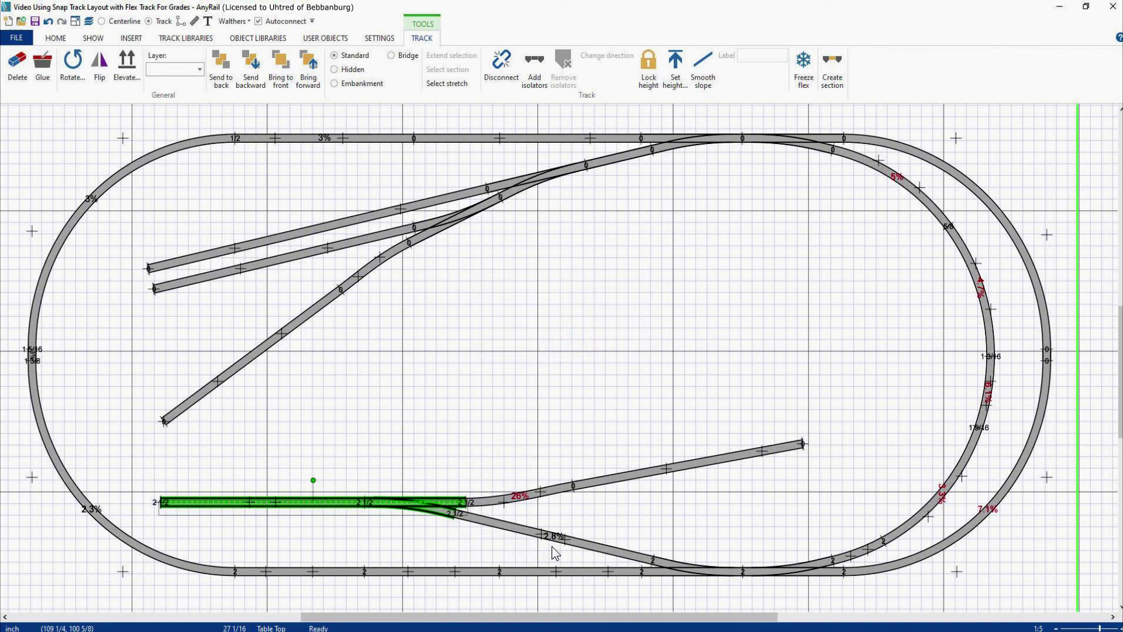
# Extend the siding flex track toward the right curve and cut it into two pieces.
pyautogui.click(787, 446)
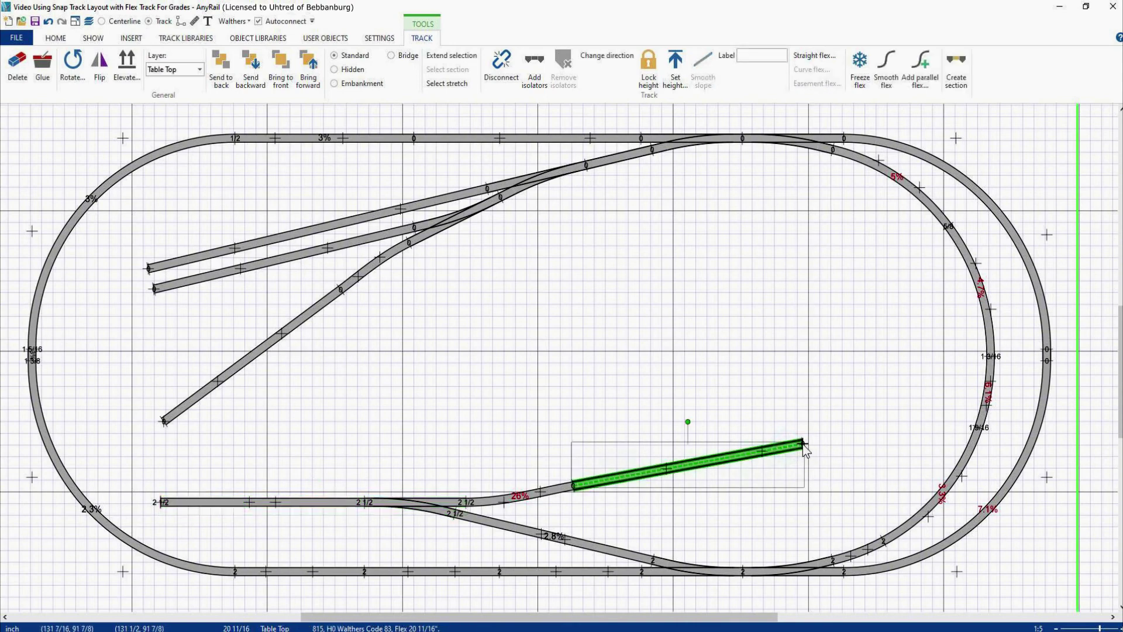
pyautogui.moveTo(803, 446); pyautogui.dragTo(929, 420)
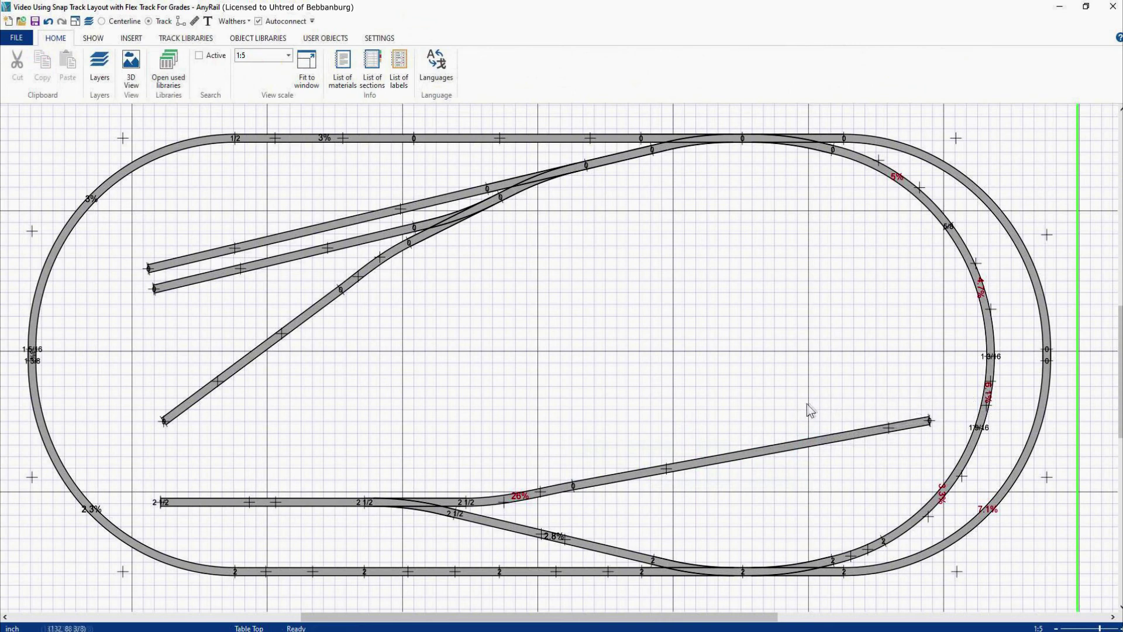
pyautogui.rightClick(767, 457)
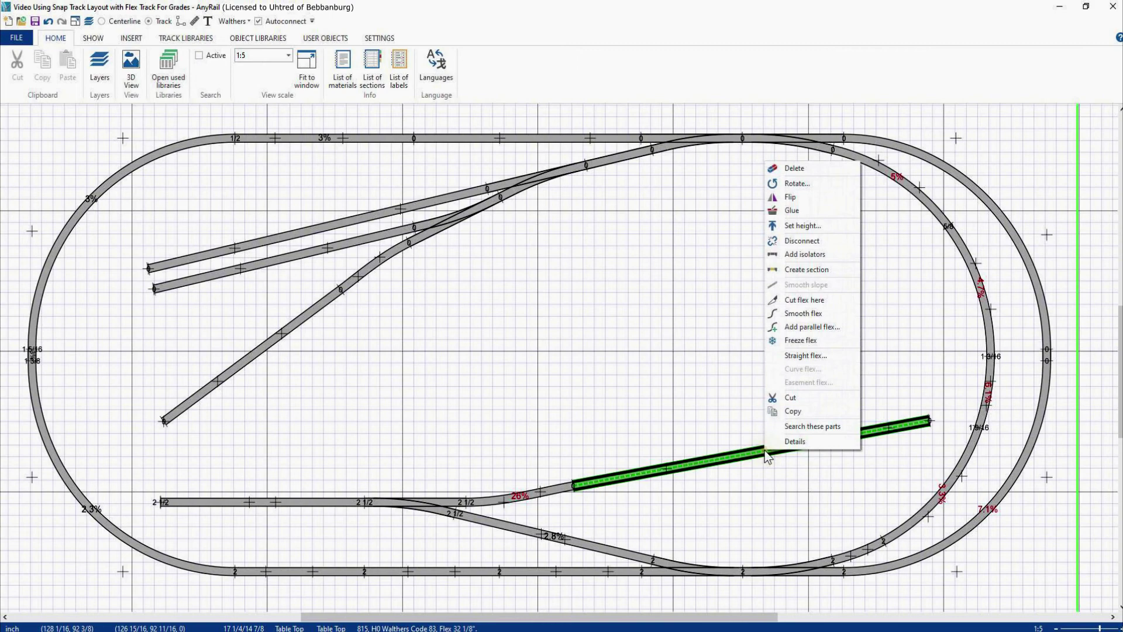
pyautogui.click(796, 297)
# Set the siding's far end piece to height 3.
pyautogui.rightClick(852, 439)
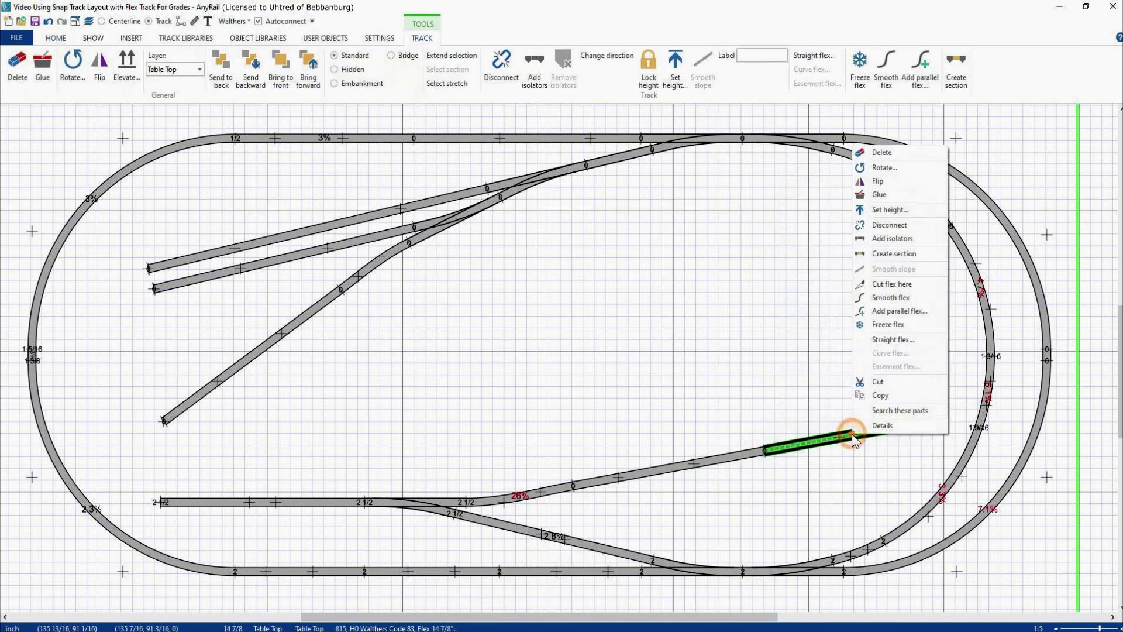
pyautogui.click(889, 210)
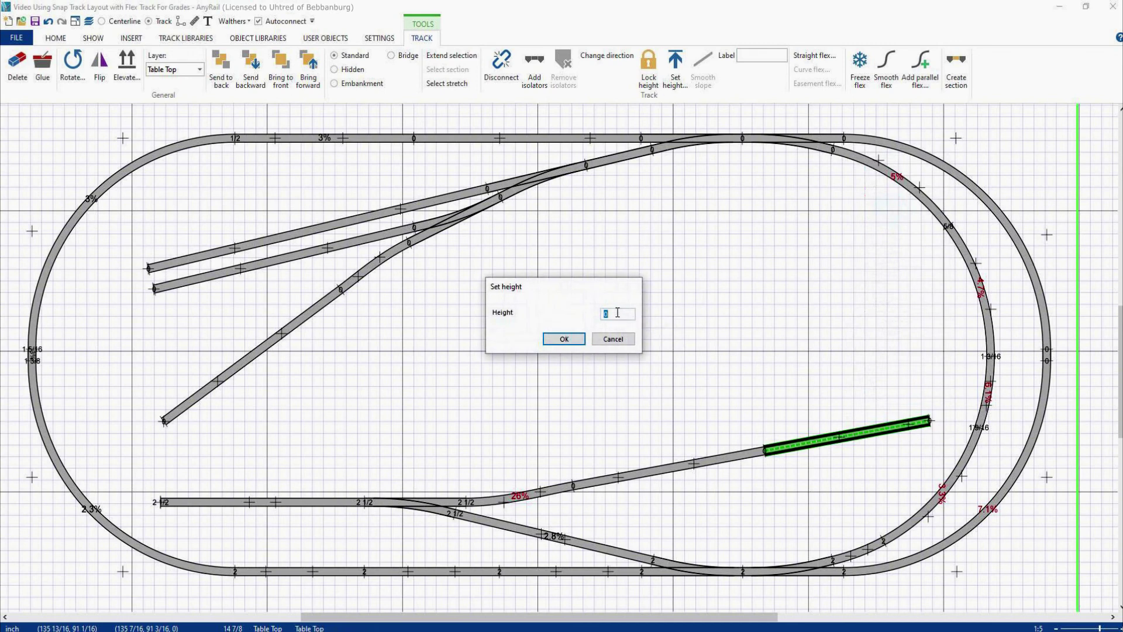
pyautogui.write('3')
pyautogui.click(574, 340)
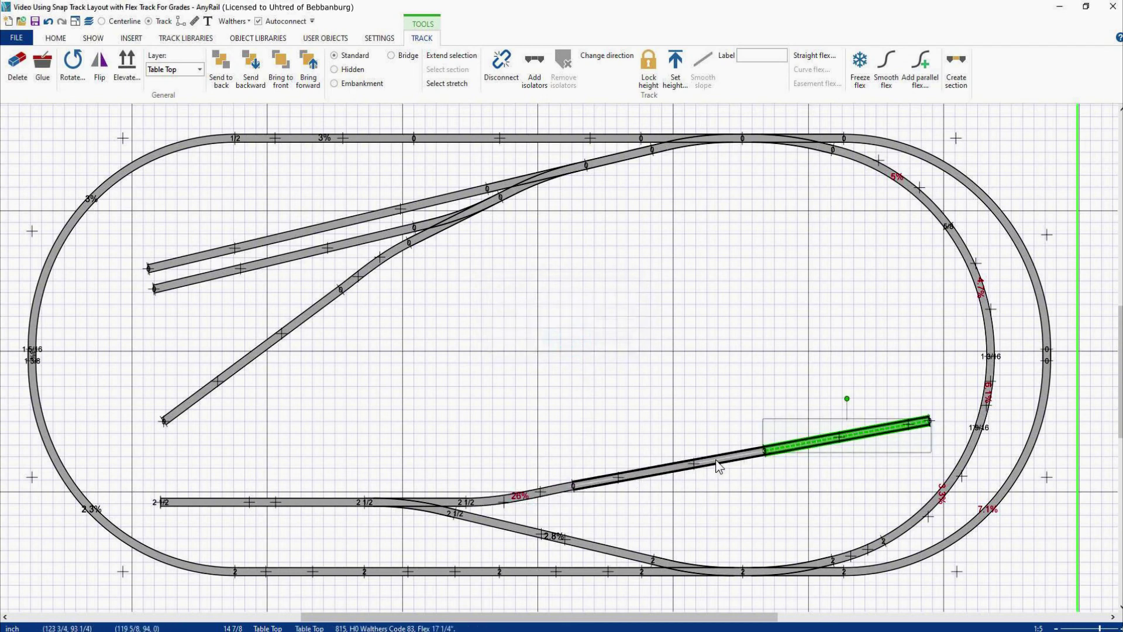
# Slope the siding eastward at 2% from the joint after the turnout, ending at height 3.
pyautogui.rightClick(466, 503)
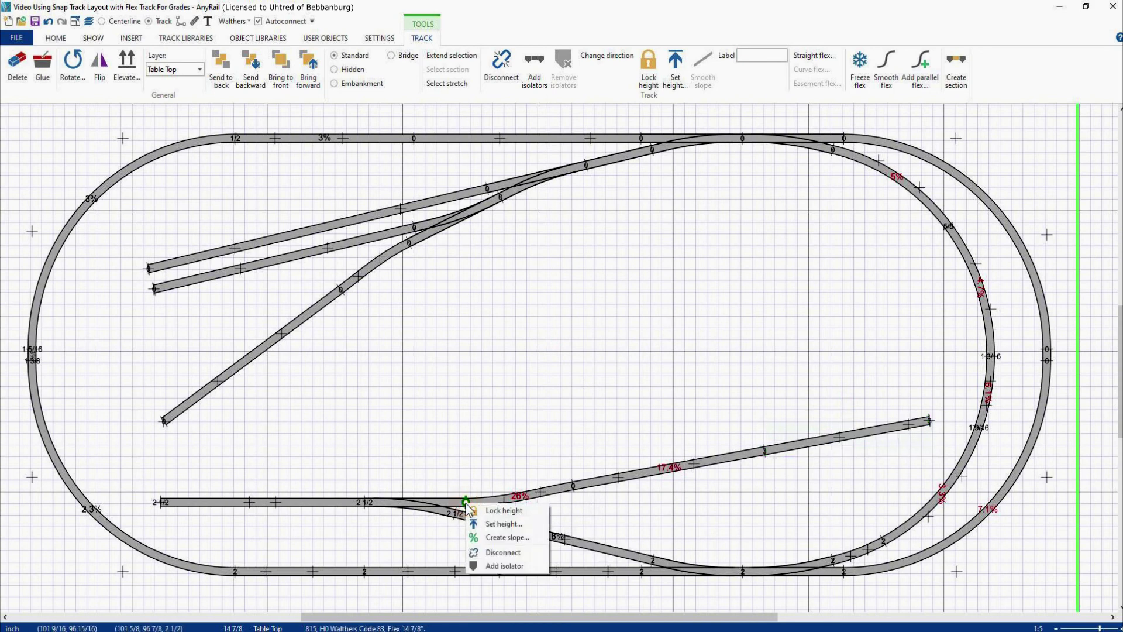
pyautogui.click(491, 537)
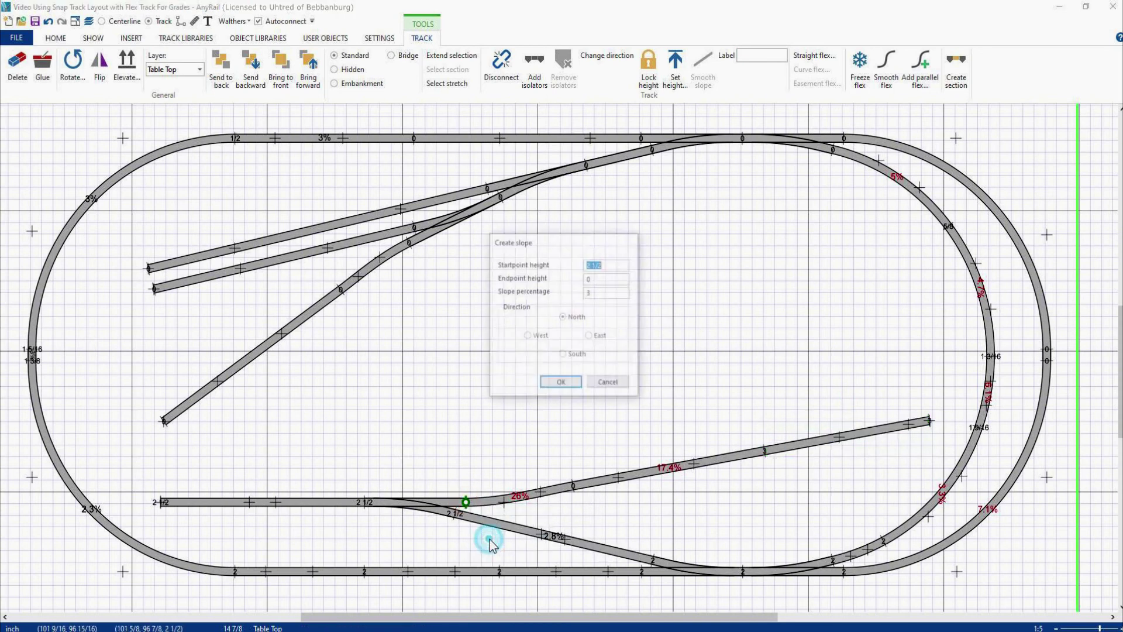
pyautogui.doubleClick(586, 278)
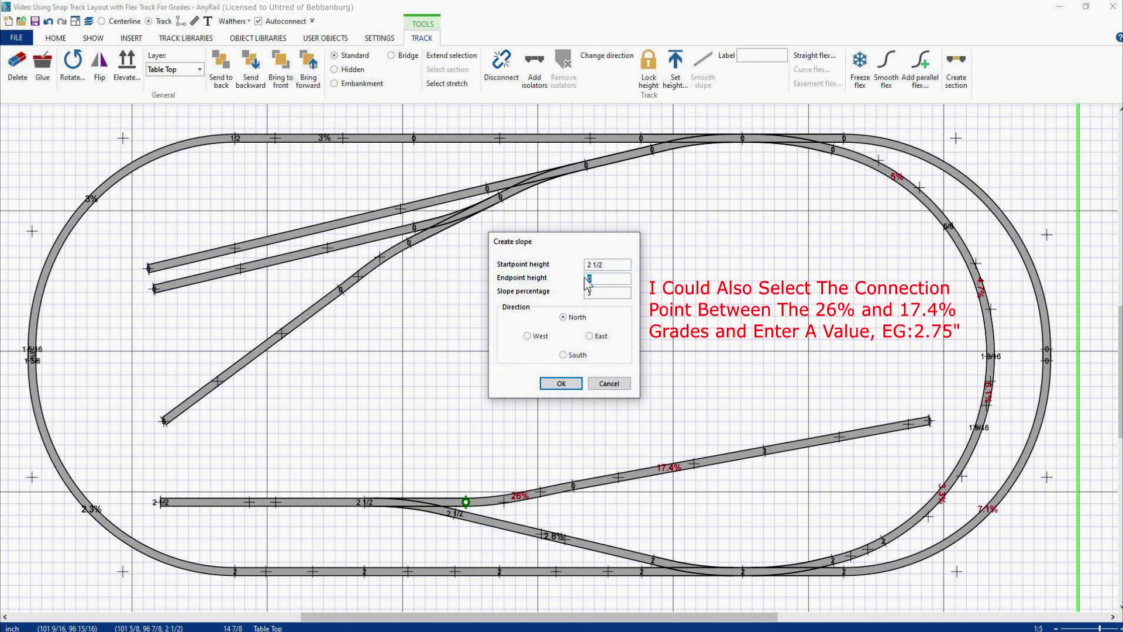
pyautogui.write('3')
pyautogui.doubleClick(593, 294)
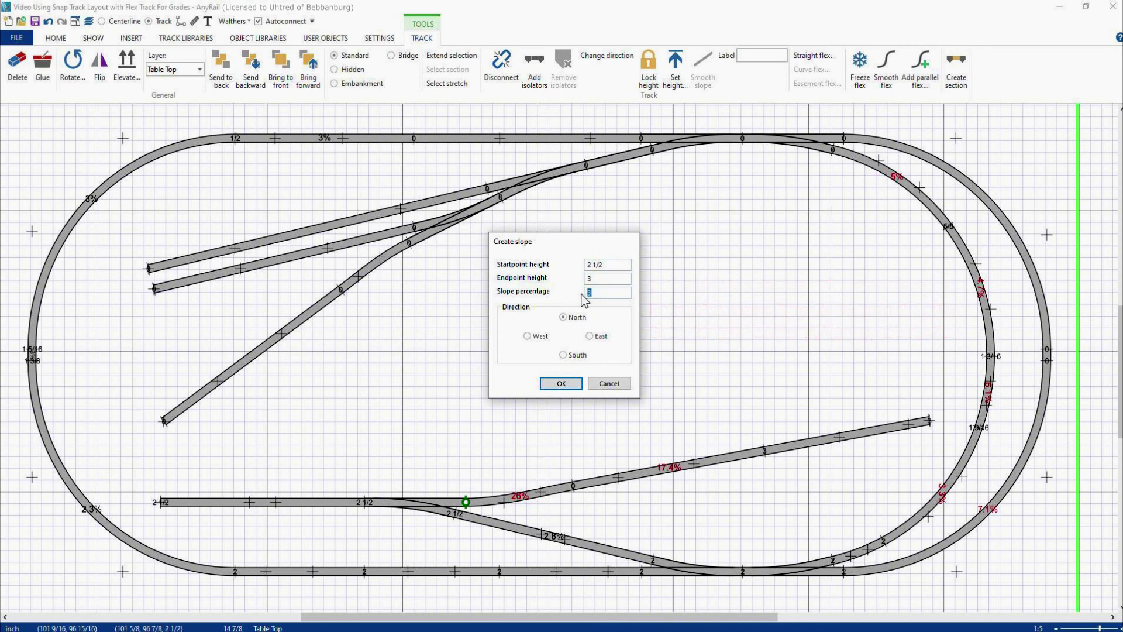
pyautogui.write('2')
pyautogui.click(590, 336)
pyautogui.click(562, 384)
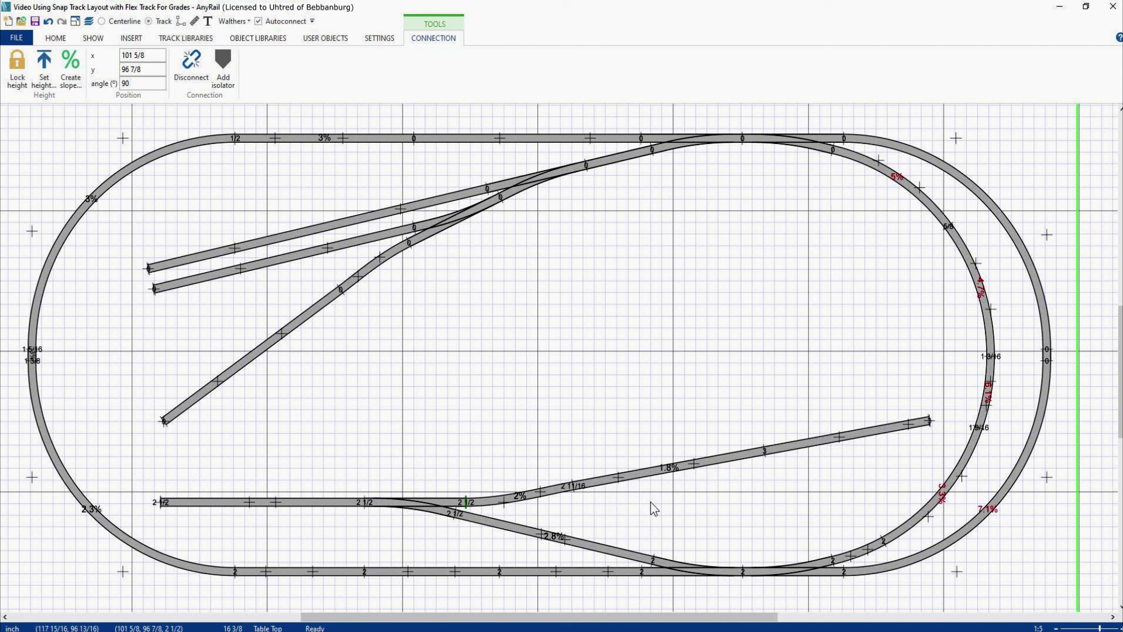
# Smooth the grade across both siding flex pieces to an even 1.9%.
pyautogui.press('Escape')
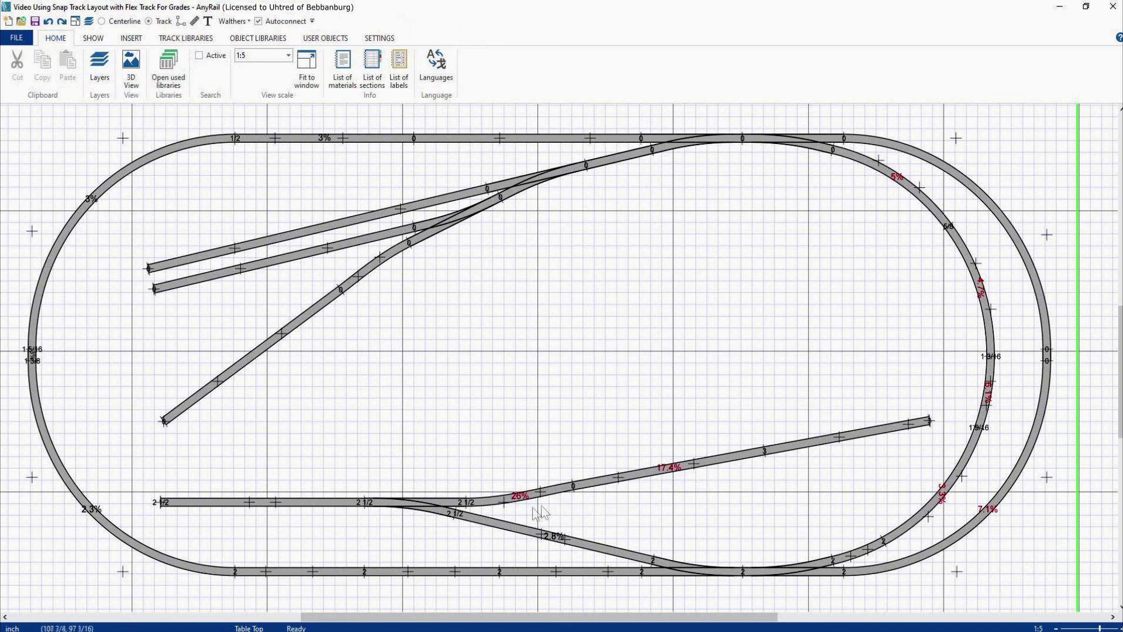
pyautogui.click(479, 503)
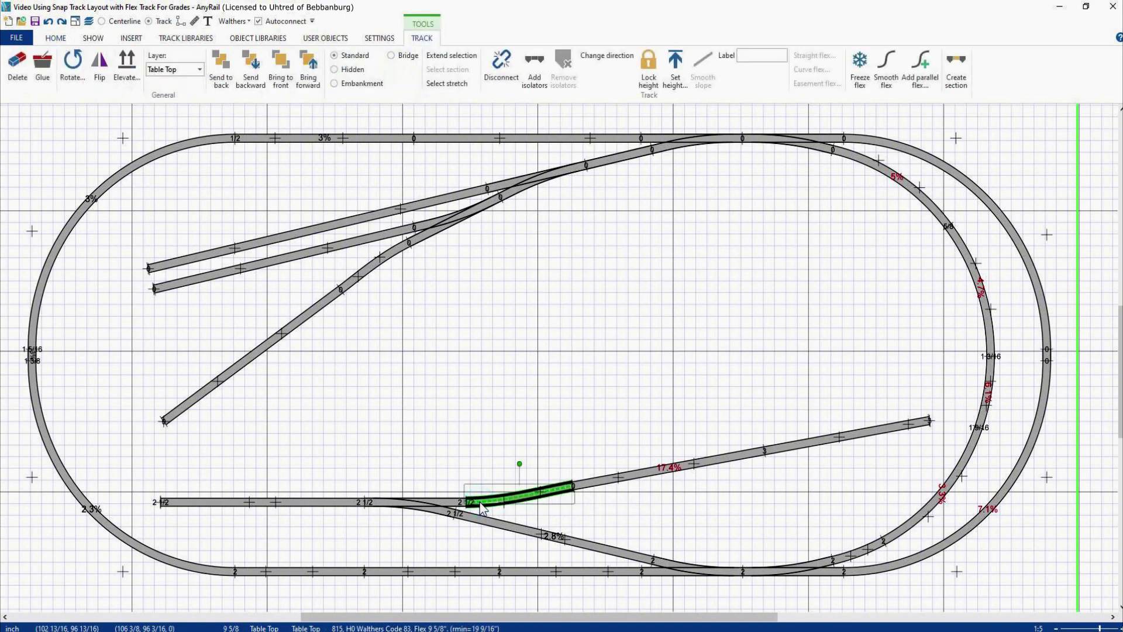
pyautogui.keyDown('ctrl'); pyautogui.click(630, 479); pyautogui.keyUp('ctrl')
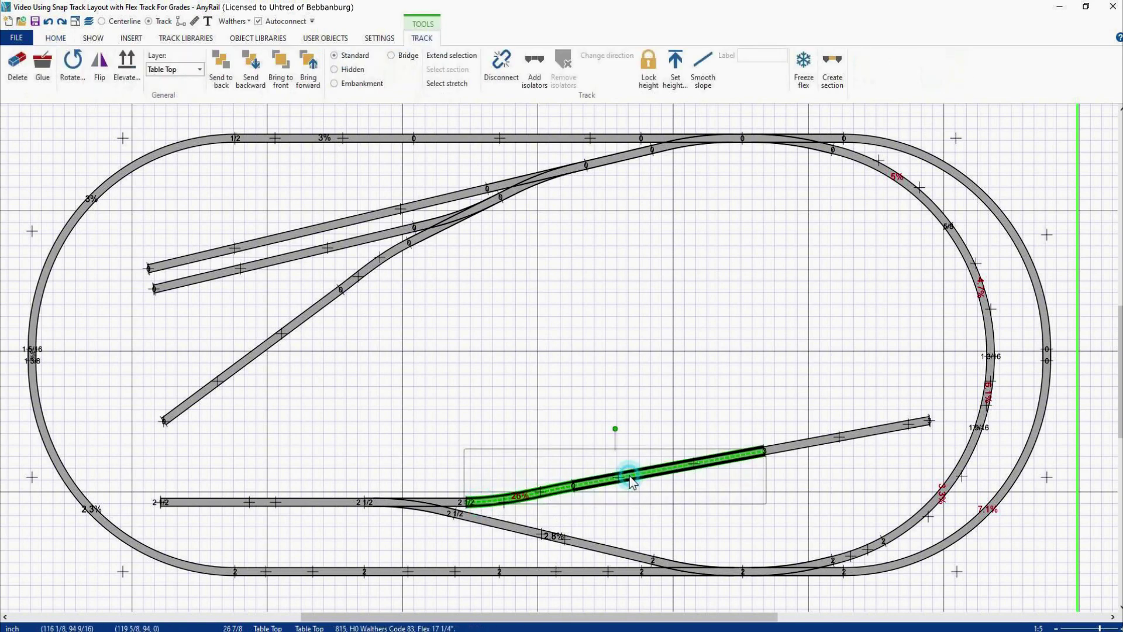
pyautogui.click(703, 65)
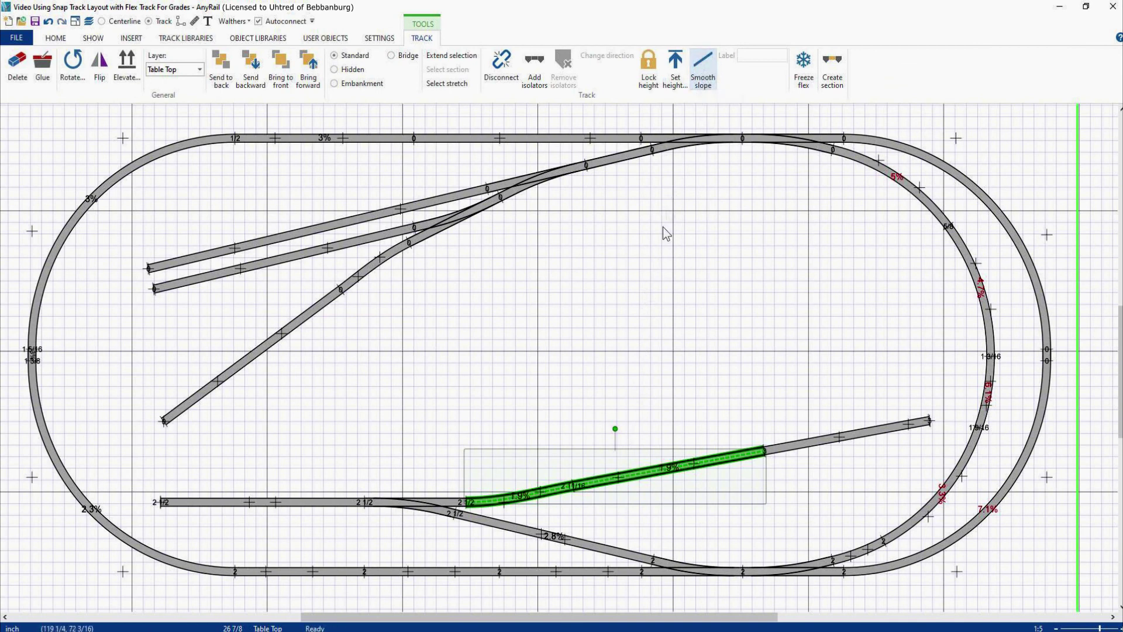
pyautogui.click(648, 279)
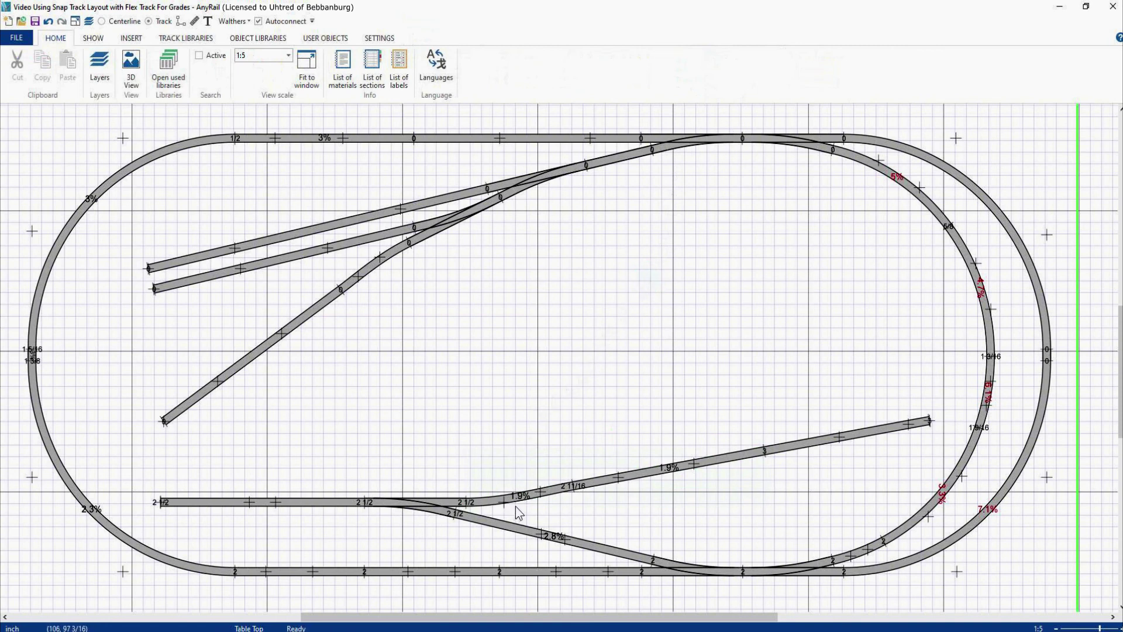